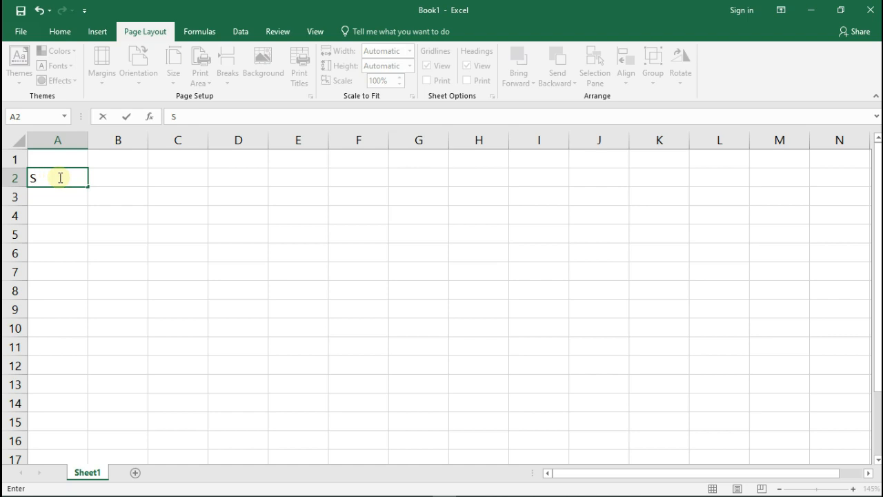
Enter the column headers S/N in A2 and STUDENTS in B2
key("ctrl+Return")
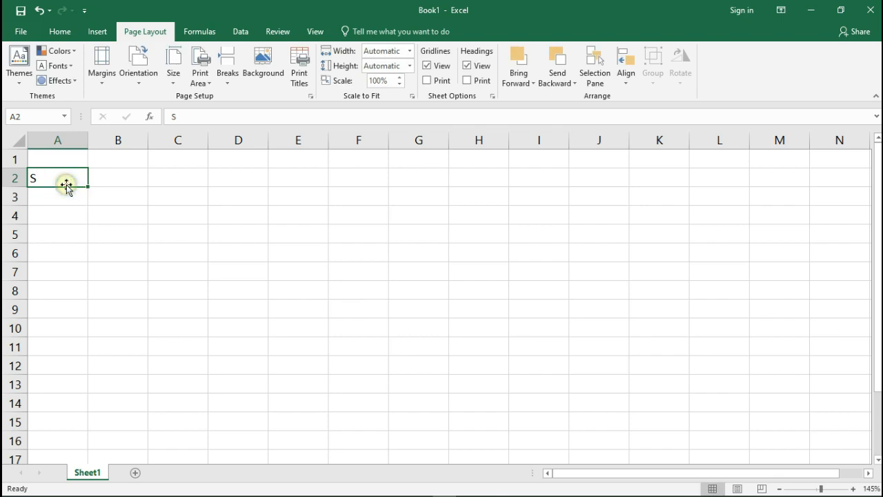
double_click(68, 182)
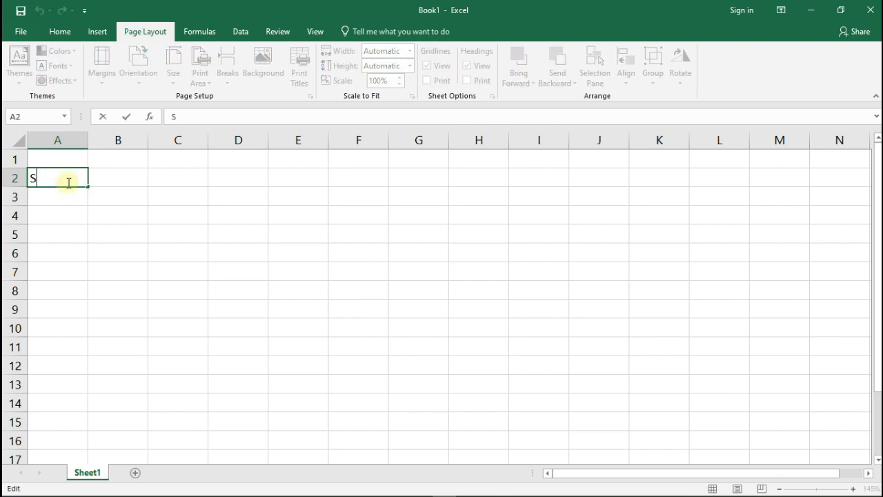
type("/N")
key("Tab")
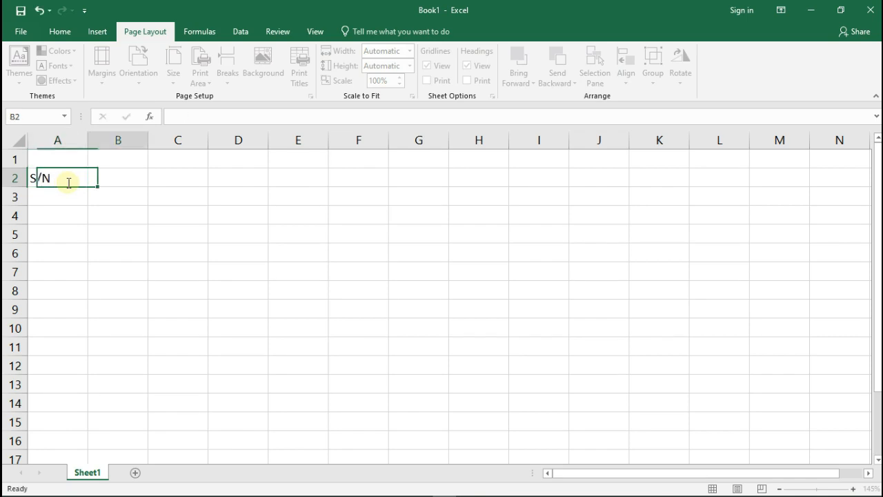
type("STUDENTS")
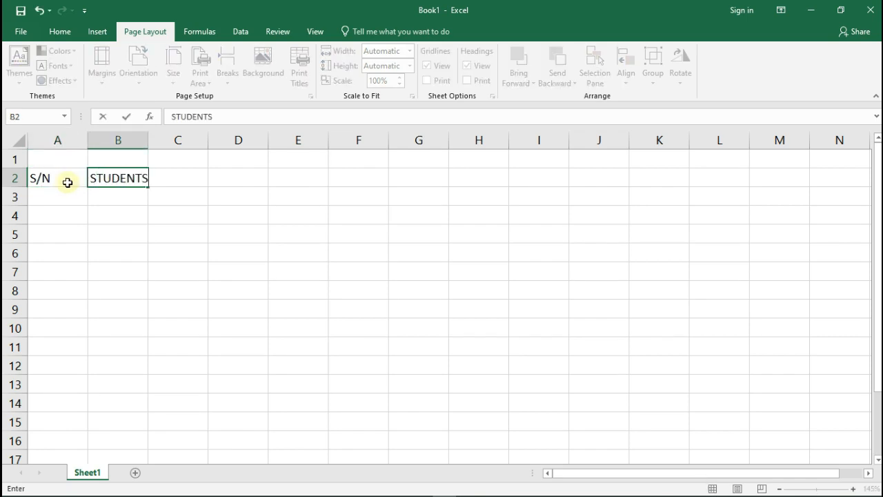
key("Tab")
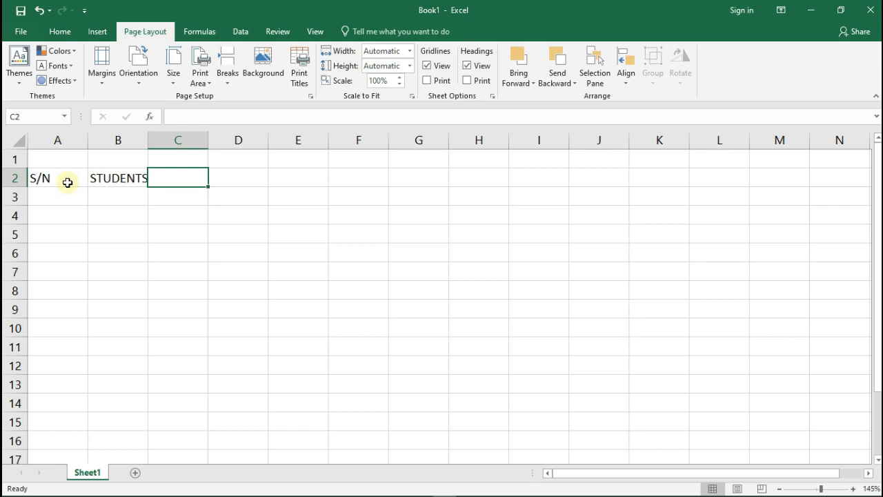
Add the subject headers MATHS, ENGLISH and ALGEBRA in cells C2 to E2
type("MATHS")
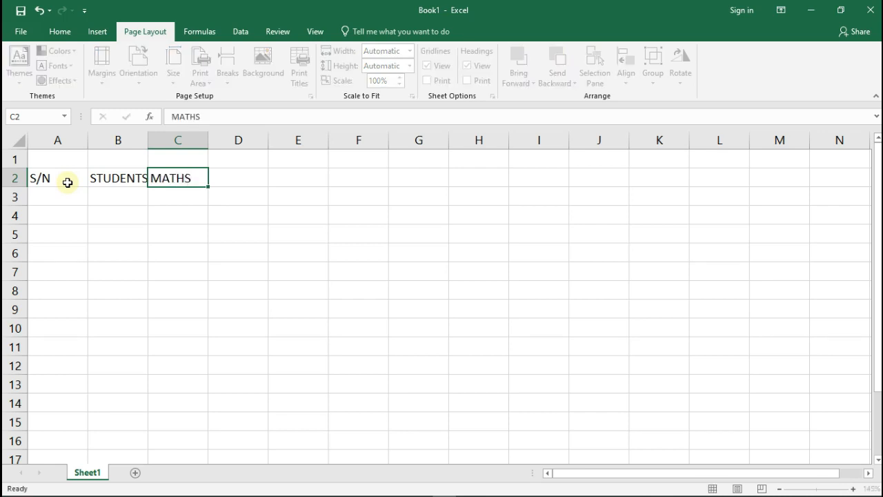
key("Tab")
type("ENGLISH")
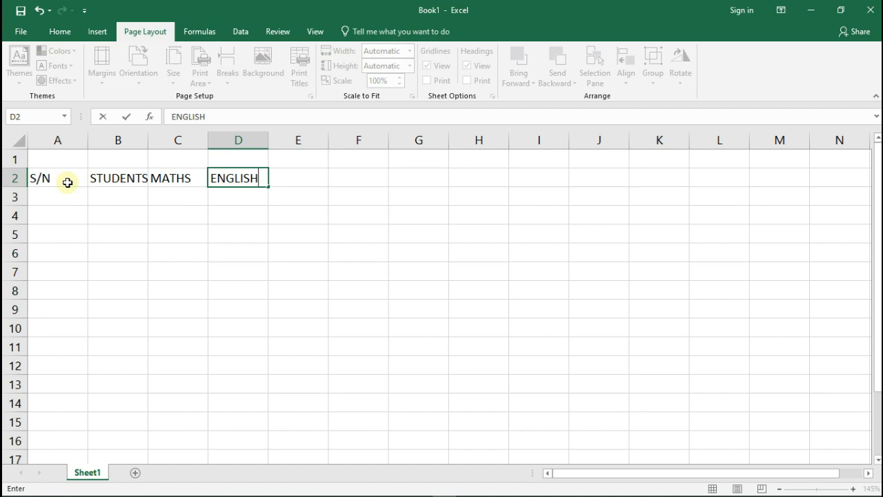
key("Tab")
type("ALGE")
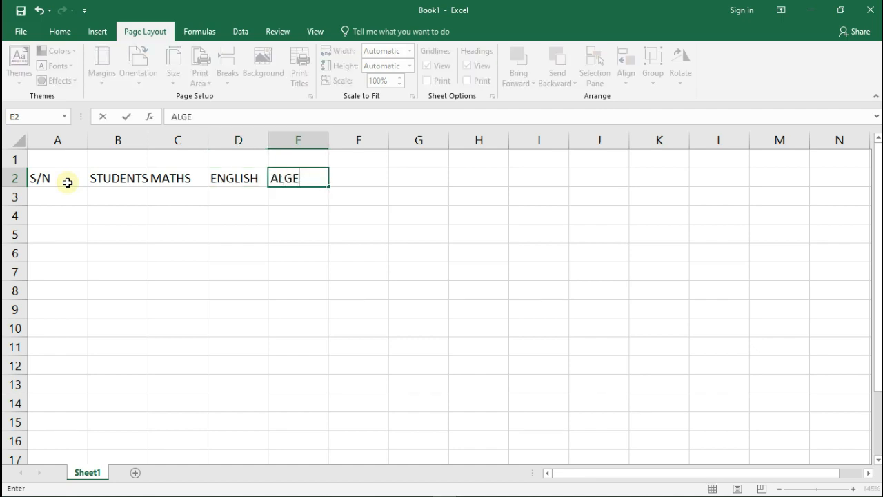
type("BRA")
key("Tab")
type("LAN")
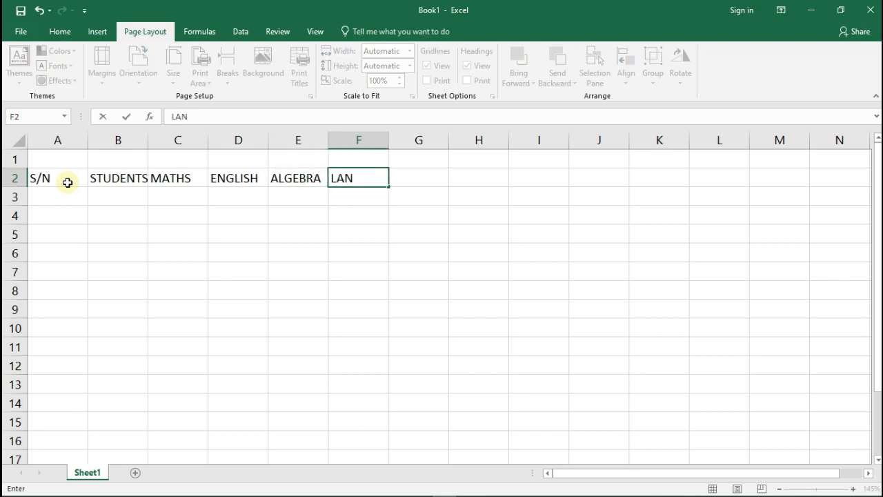
type("G")
key("BackSpace")
key("BackSpace")
key("BackSpace")
key("BackSpace")
Add the subject headers AGRIC, SCIENCE and PHYSICS in cells F2 to H2
type("ACG")
key("BackSpace")
key("BackSpace")
type("GRIC")
key("Tab")
type("SCIENCE")
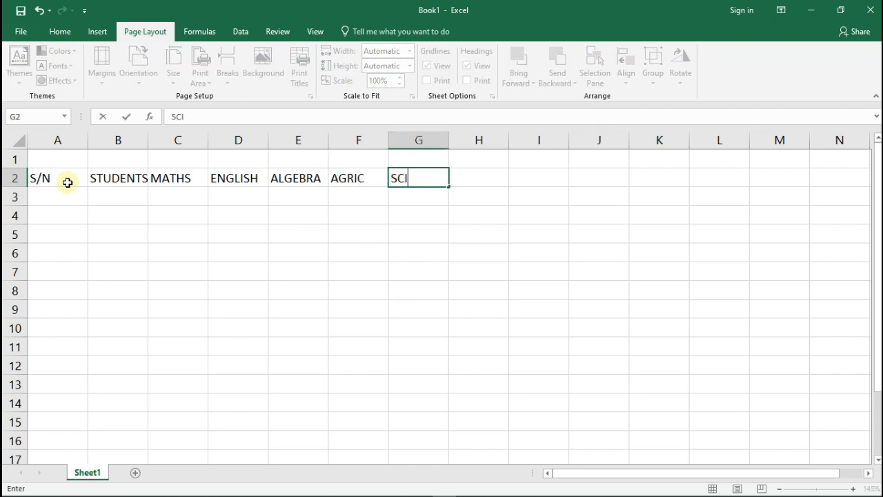
key("Tab")
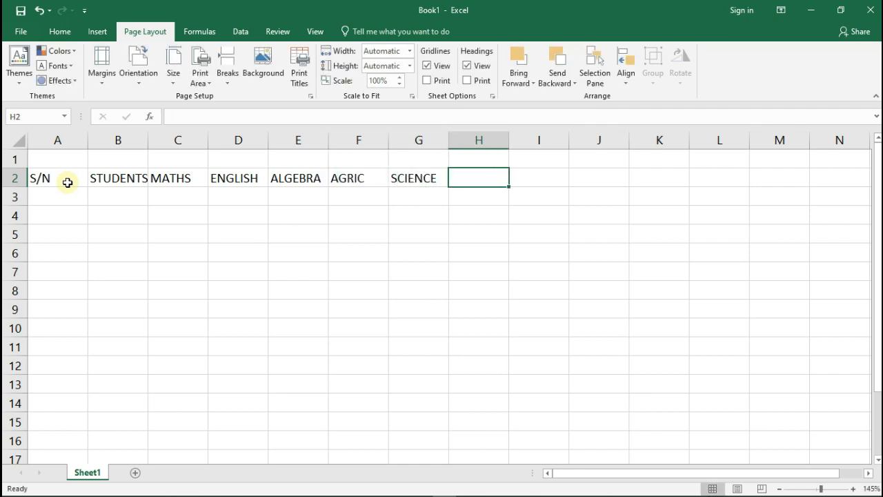
type("PHYSICS")
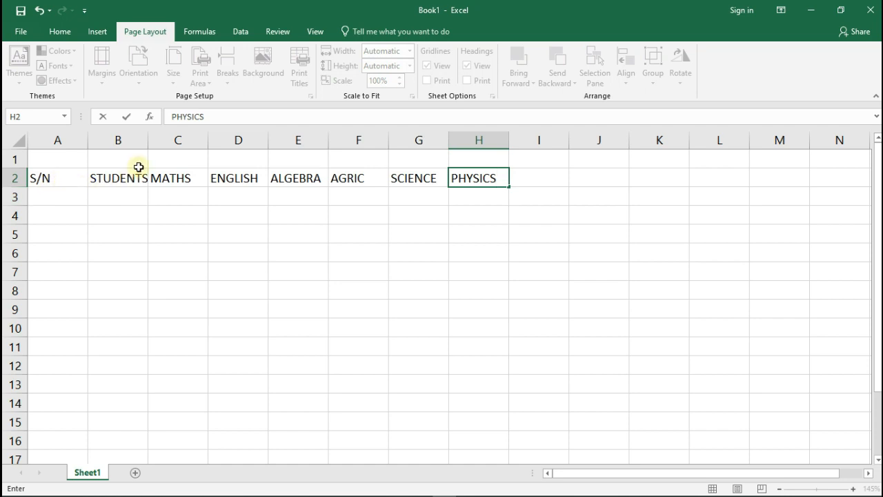
Enter the serial numbers 001, 005 and 002 in cells A3 to A5 under S/N
left_click(56, 199)
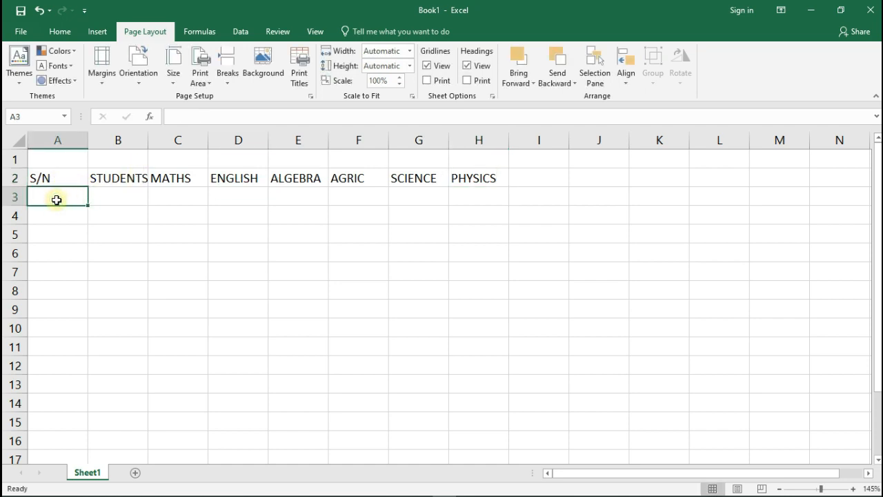
type("1")
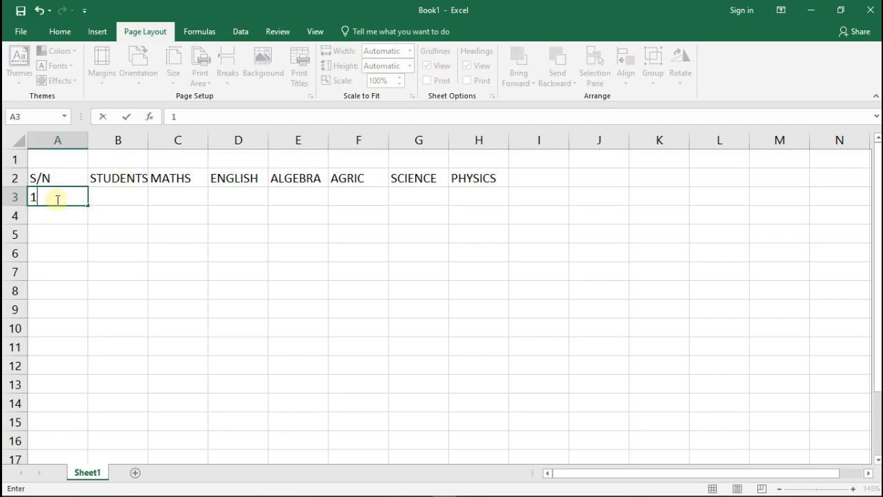
key("BackSpace")
type("001")
key("Return")
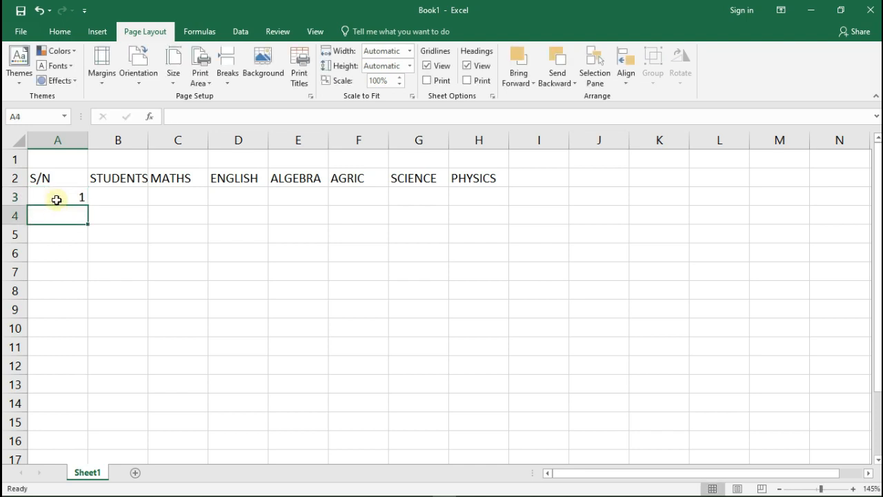
type("00")
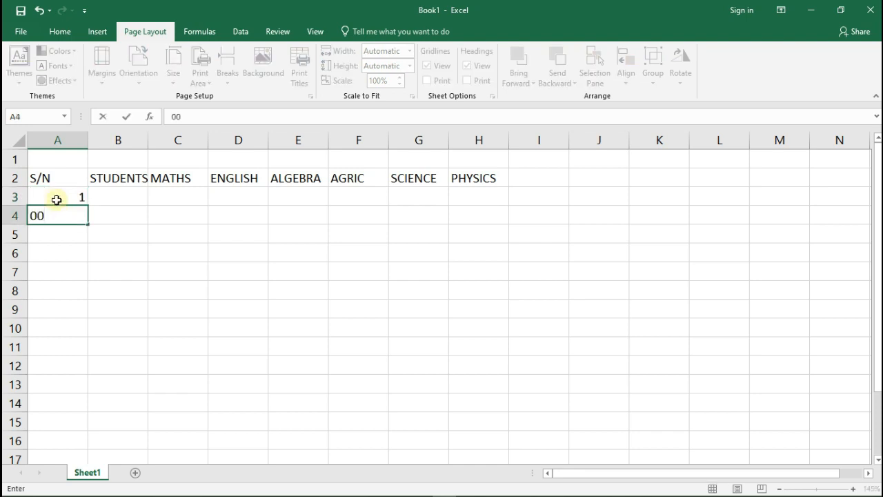
type("5")
key("Return")
type("002")
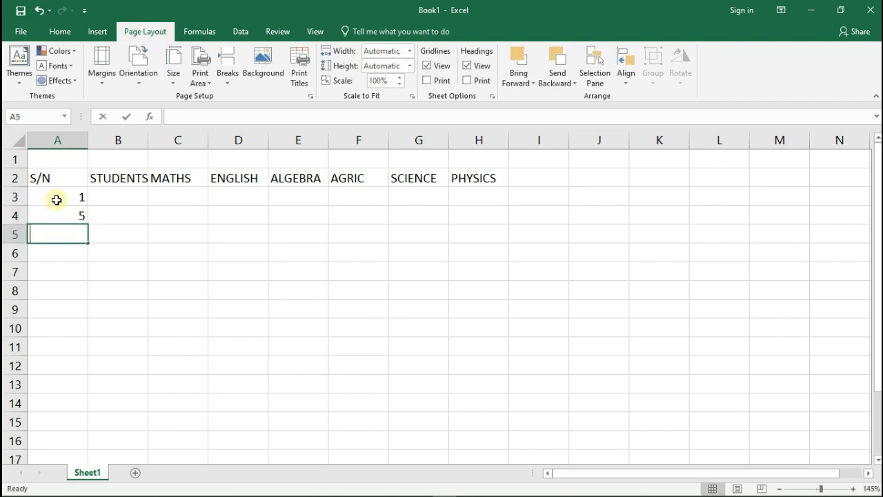
key("Return")
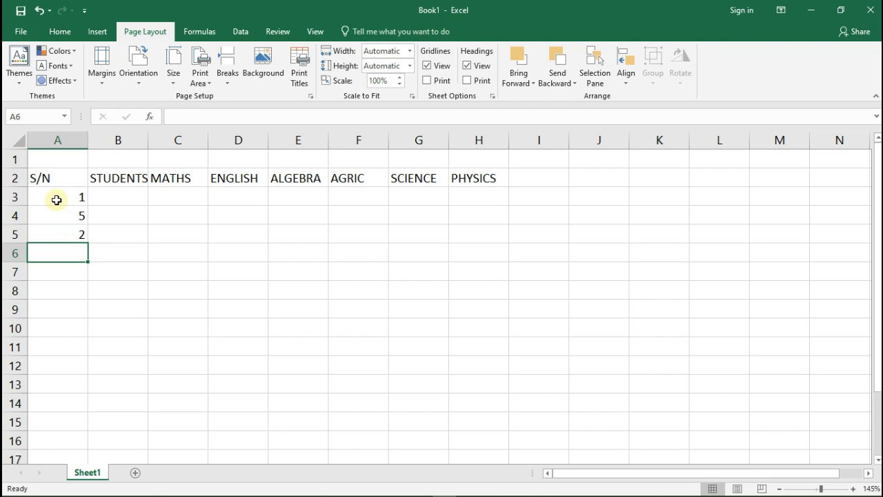
Continue the S/N column with 11, 32 and 21 in cells A6 to A8
type("11")
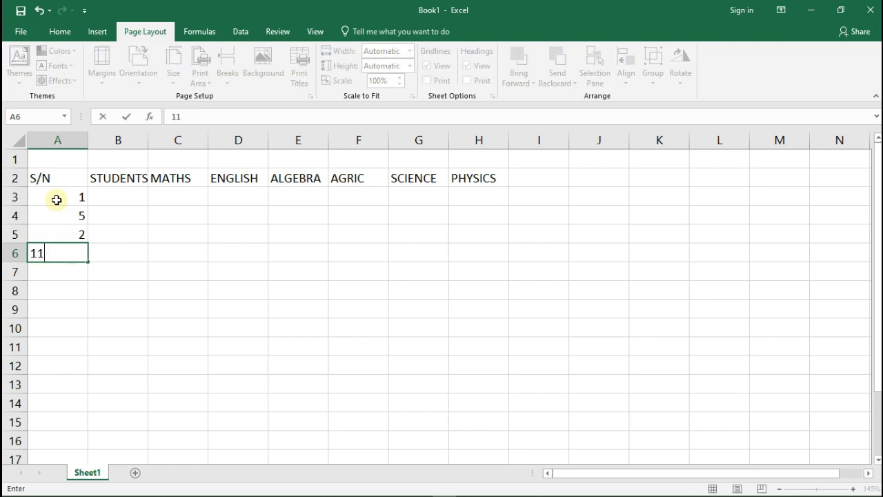
key("Return")
type("32")
key("Return")
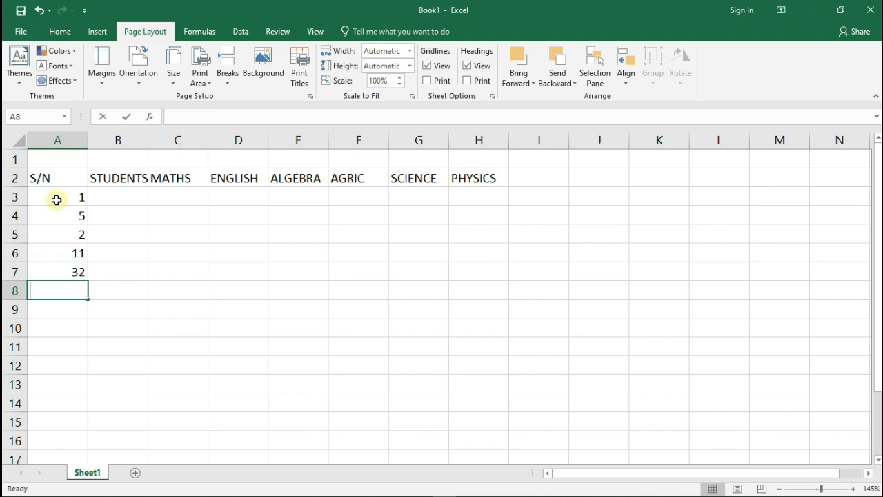
type("21")
key("Return")
Complete the S/N column with 22, 45 and 12 in cells A9 to A11
type("2")
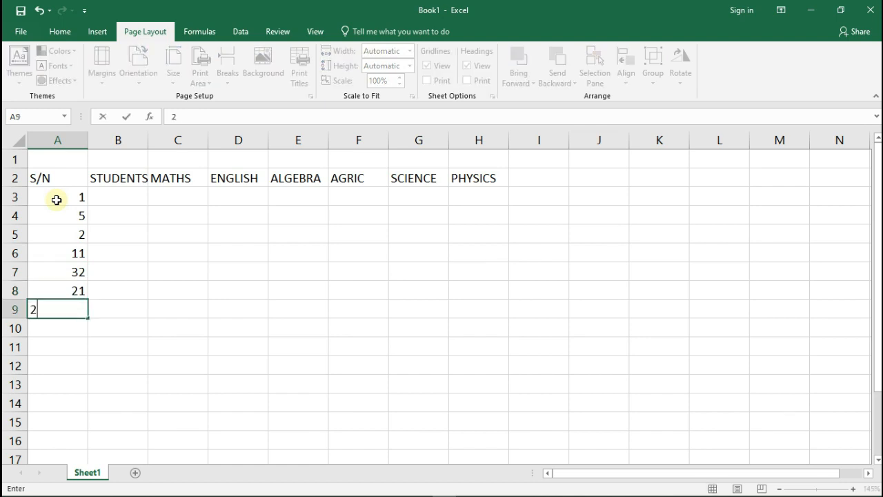
type("1")
key("BackSpace")
type("2")
key("Return")
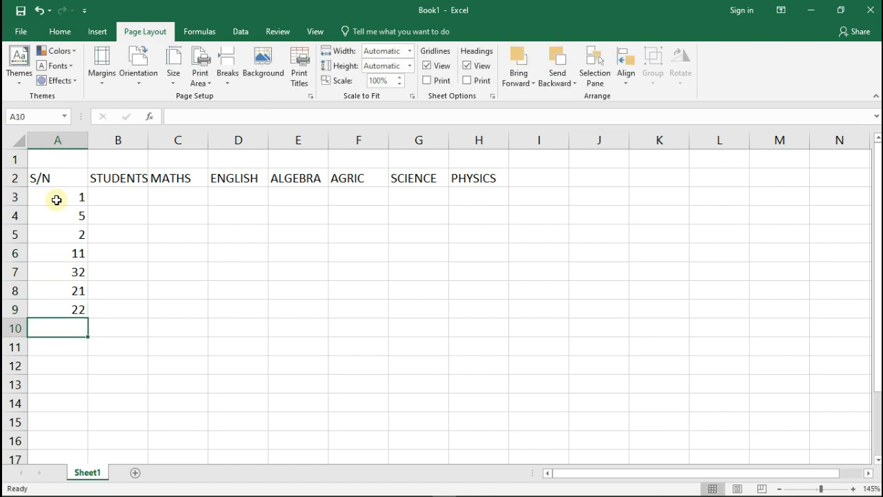
type("45")
key("Return")
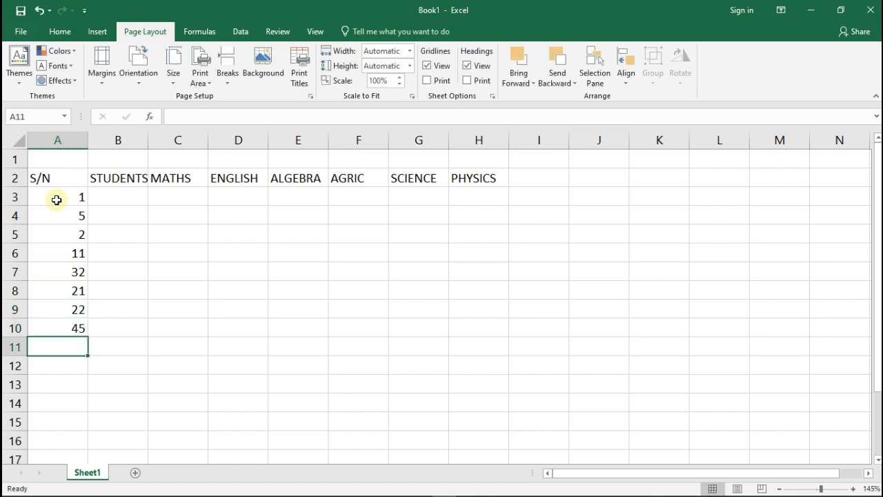
type("12")
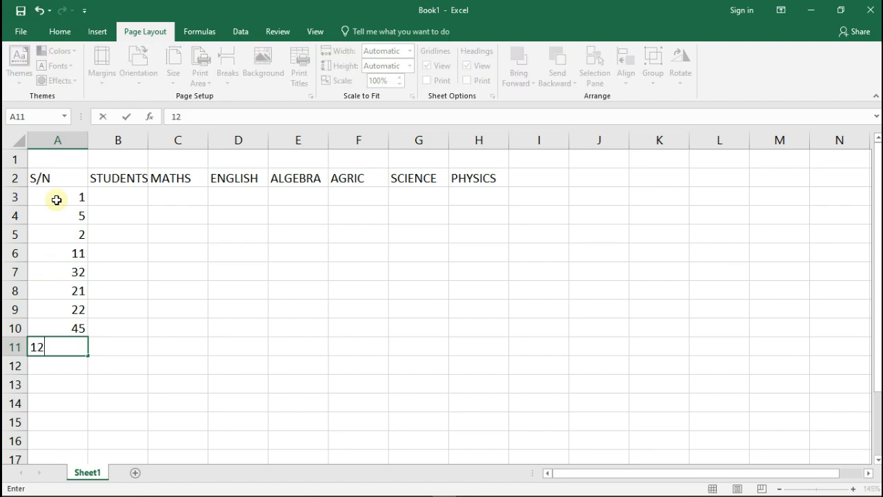
key("Return")
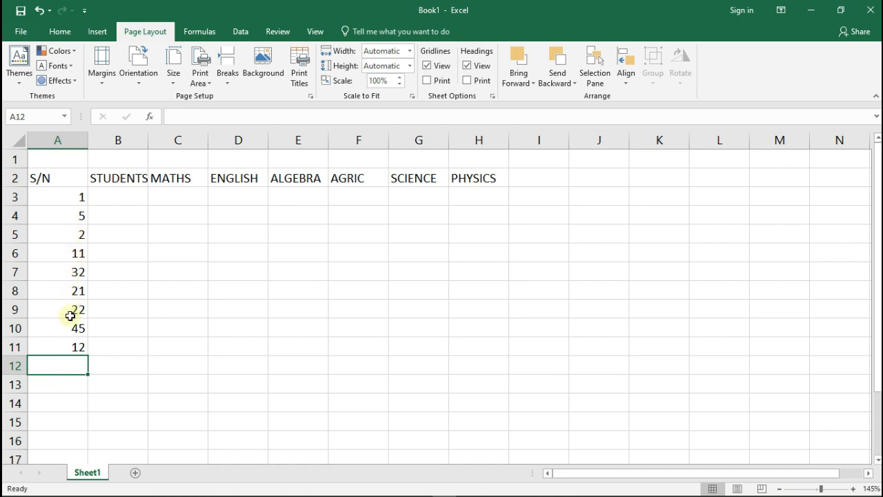
Enter the first two students' first names in cells B3 and B4 under STUDENTS
left_click(116, 205)
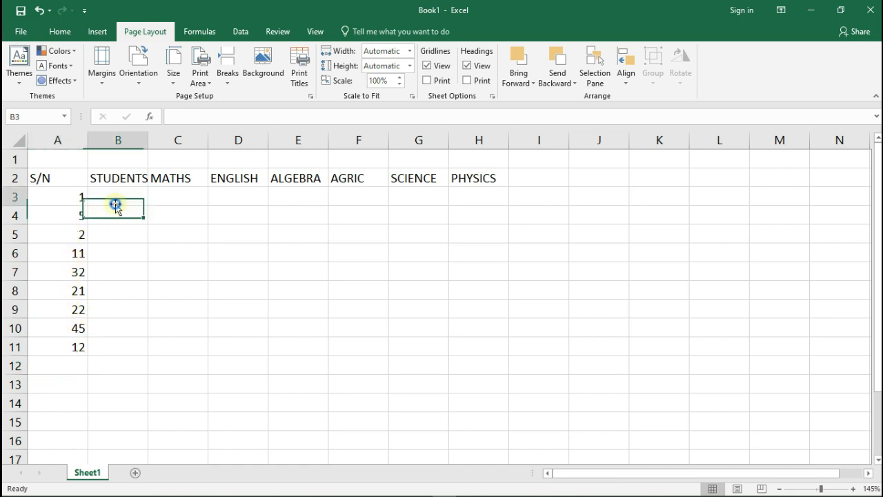
double_click(116, 205)
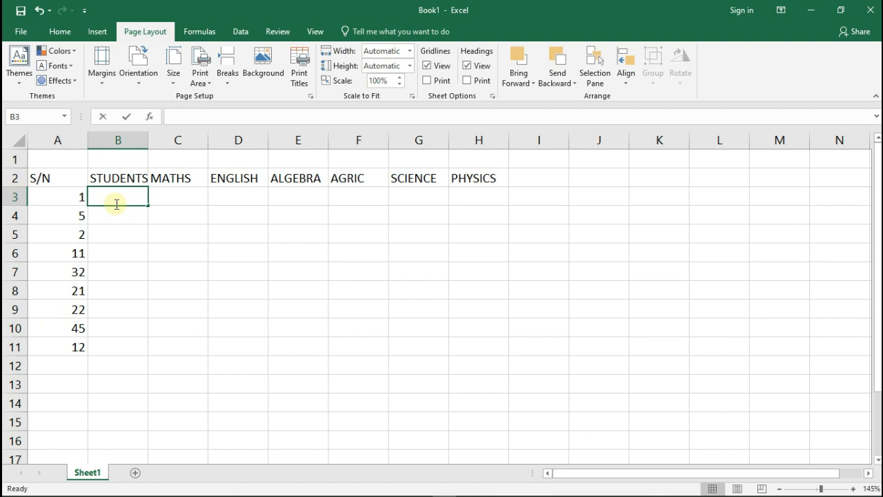
type("GODGREY")
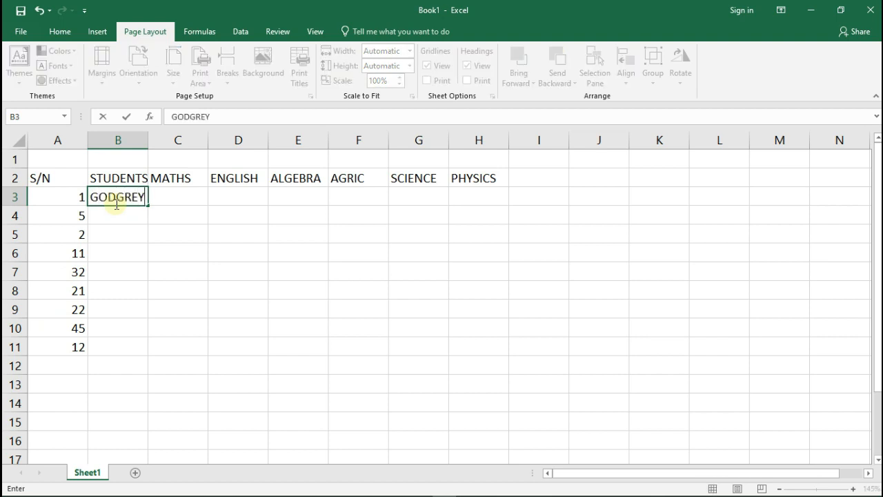
key("BackSpace")
key("BackSpace")
key("BackSpace")
key("BackSpace")
key("BackSpace")
key("BackSpace")
type("odfrey")
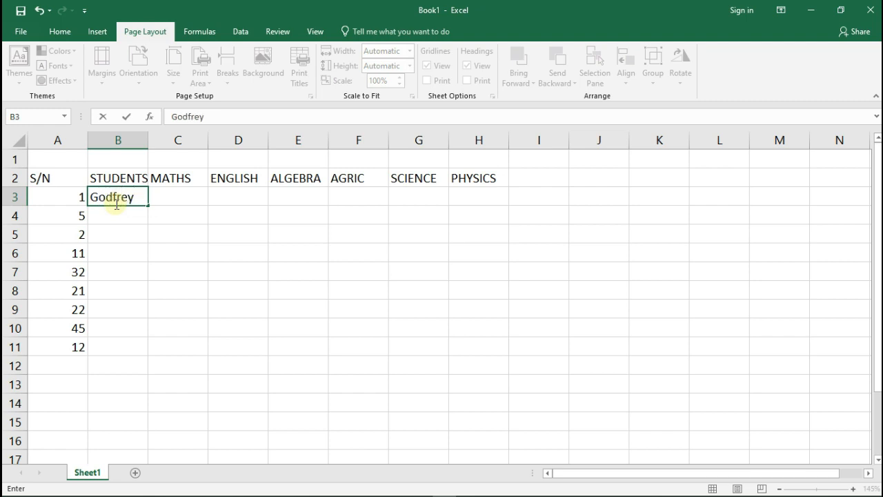
key("Return")
type("micheal")
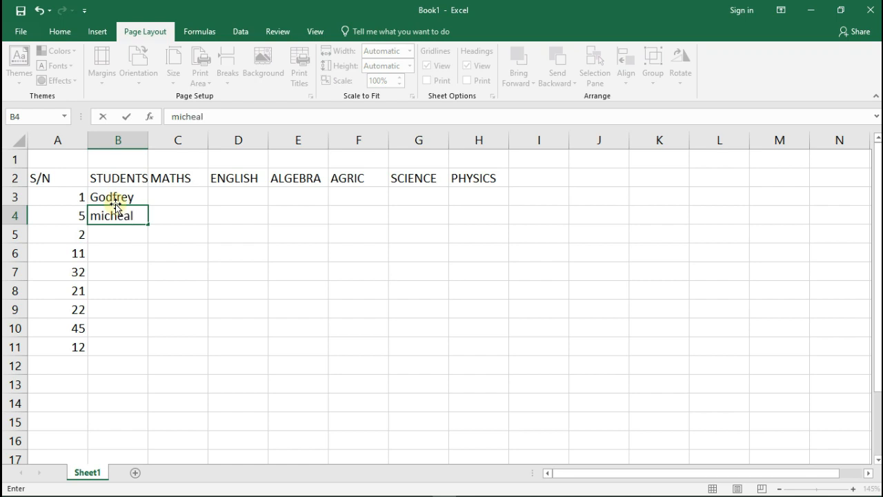
key("Return")
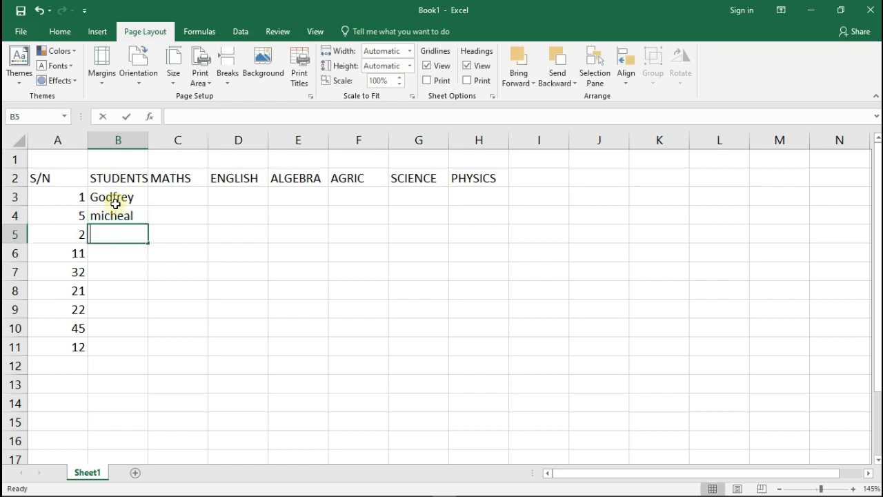
type("my")
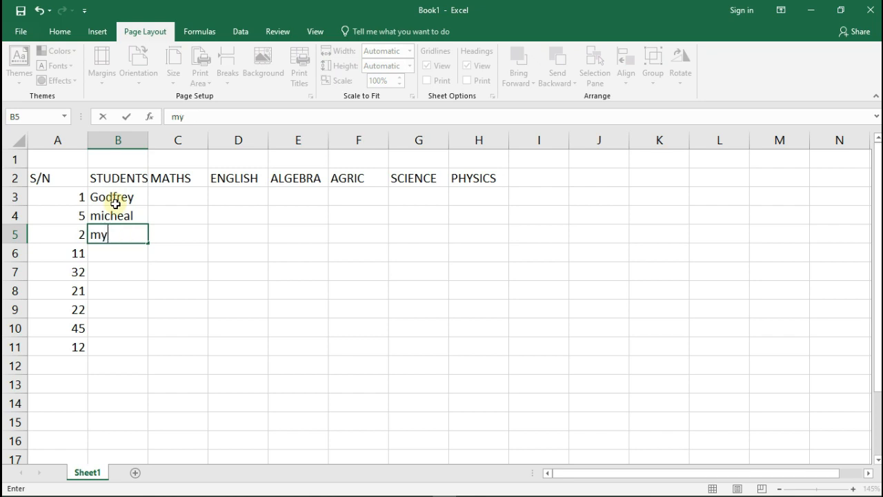
type("r")
key("BackSpace")
key("BackSpace")
key("BackSpace")
Enter the next three students' first names in cells B5 to B7 under STUDENTS
type("mariam")
key("Return")
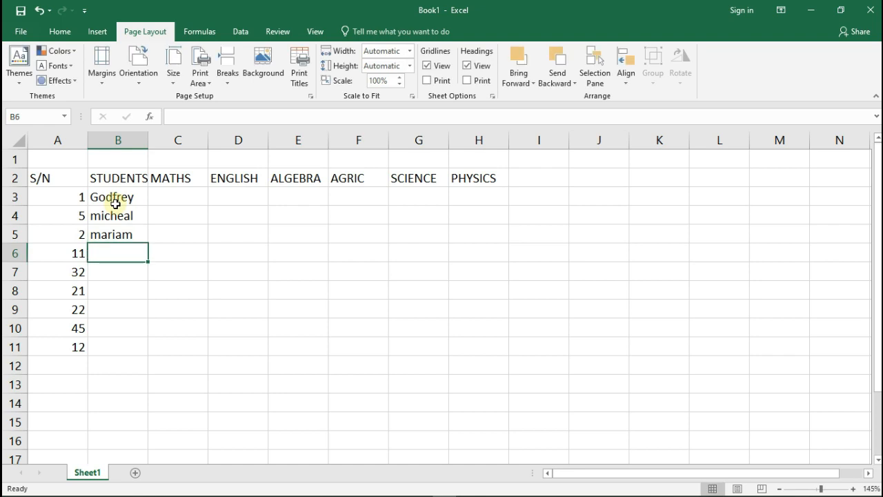
type("deborah")
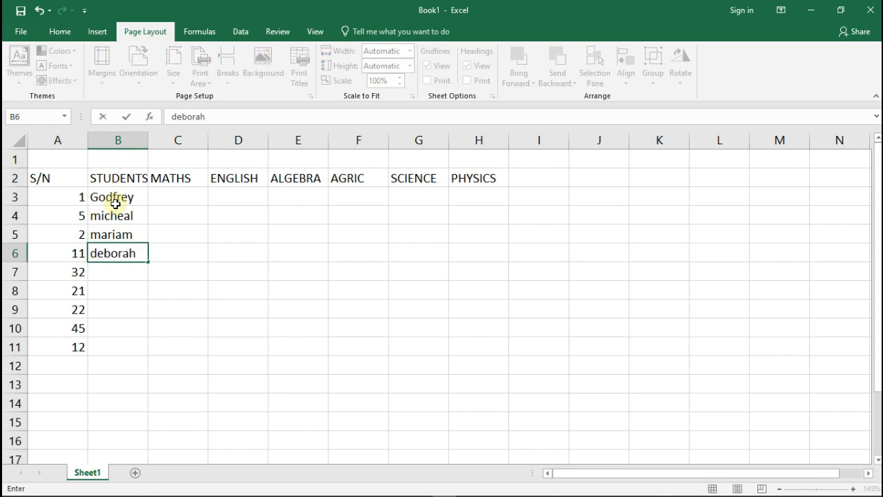
key("Return")
type("tunk")
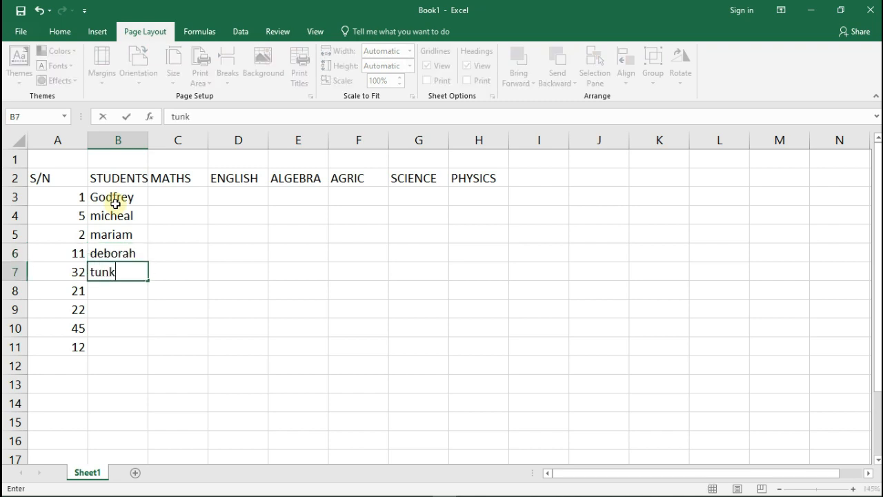
key("BackSpace")
type("ji")
key("Return")
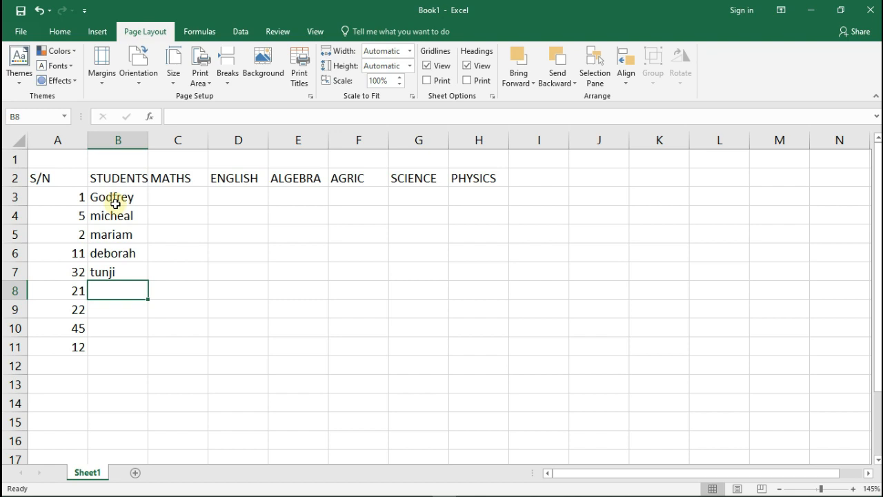
Continue the STUDENTS column with the first names of two more students in cells B8 and B9
type("vicot")
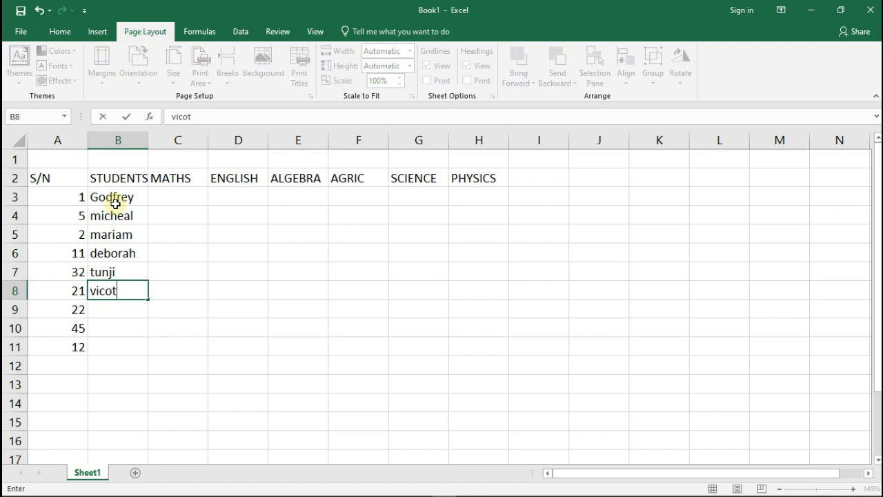
key("BackSpace")
key("BackSpace")
type("tor")
key("Return")
type("daniel")
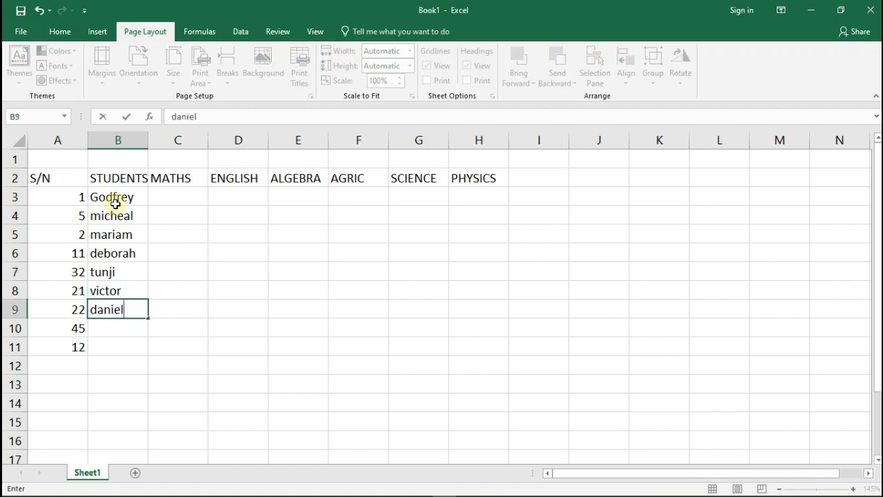
key("Return")
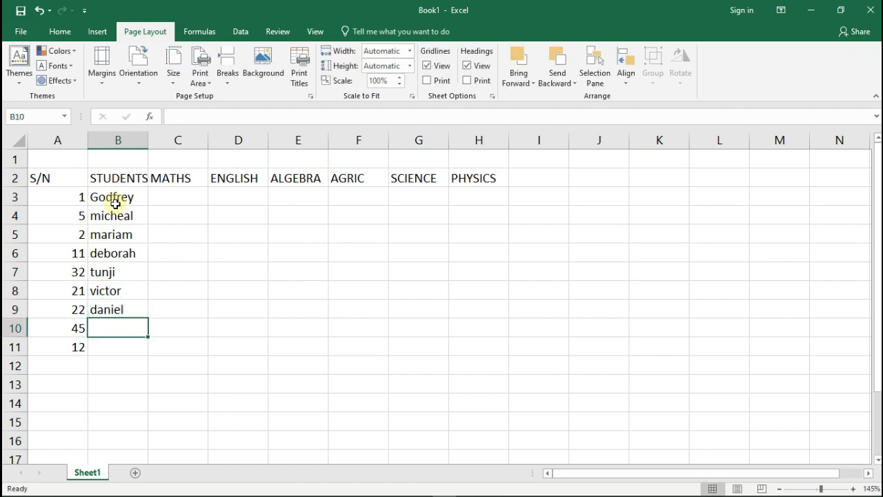
Complete the STUDENTS column with the last two students' first names in cells B10 and B11
type("mosun")
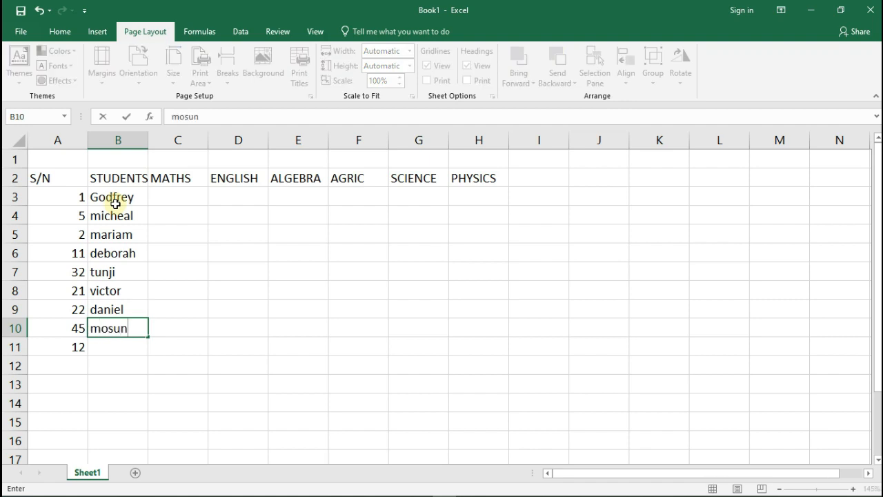
key("Return")
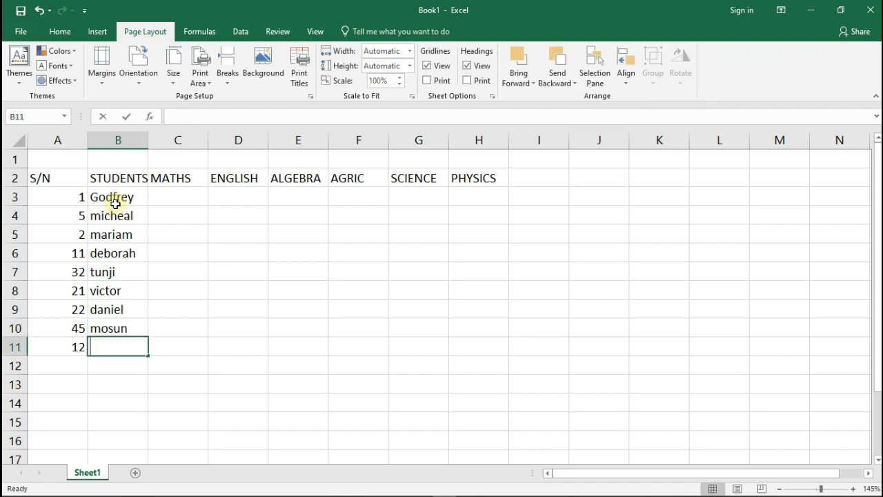
type("bayo")
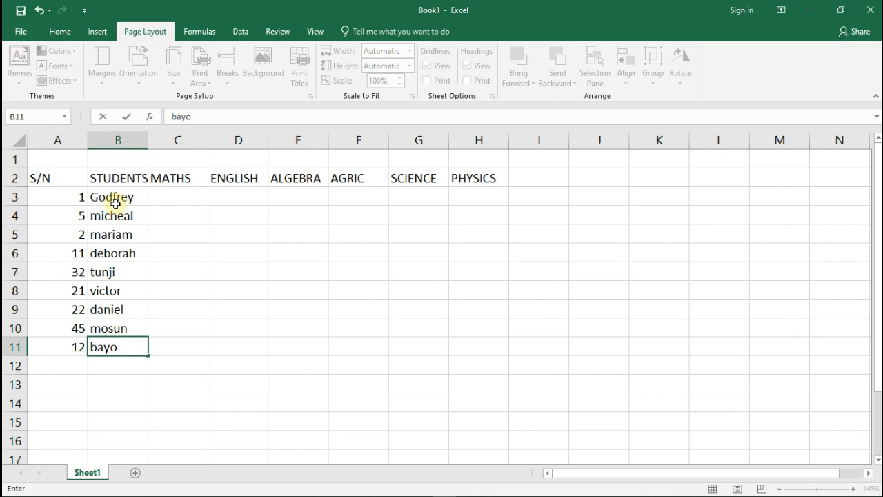
left_click(120, 197)
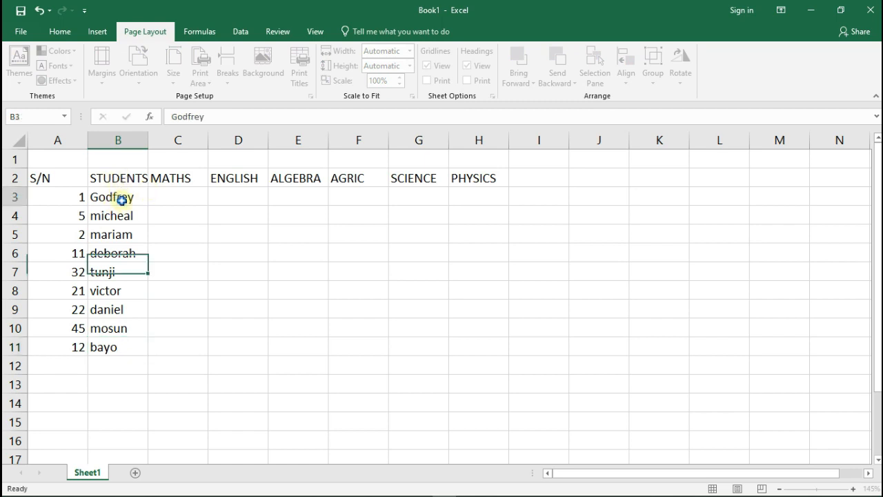
left_click(130, 250)
left_click(116, 293)
left_click(119, 346)
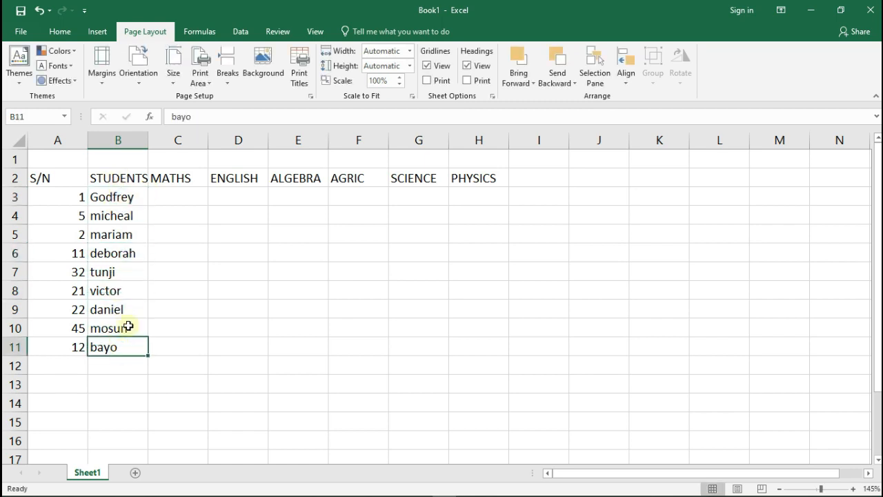
Enter the MATHS scores 37, 23 and 21 in cells C3 to C5
left_click(168, 197)
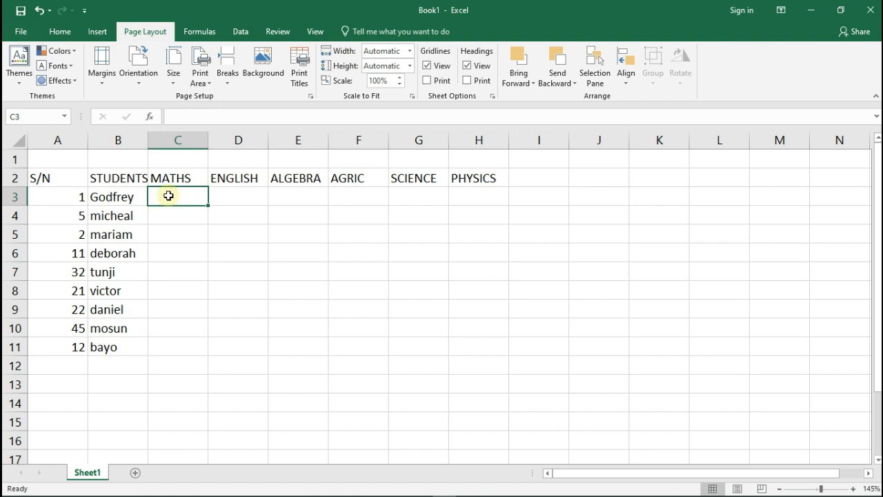
double_click(168, 196)
type("3")
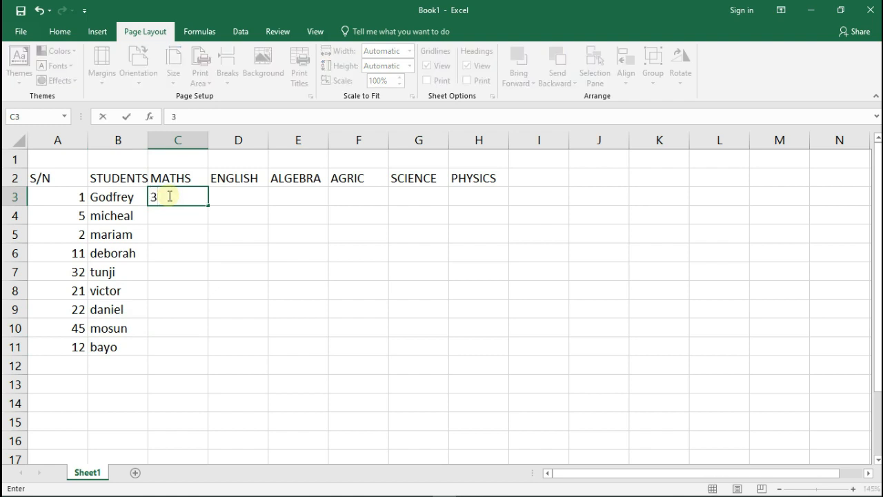
key("BackSpace")
type("37")
left_click(170, 215)
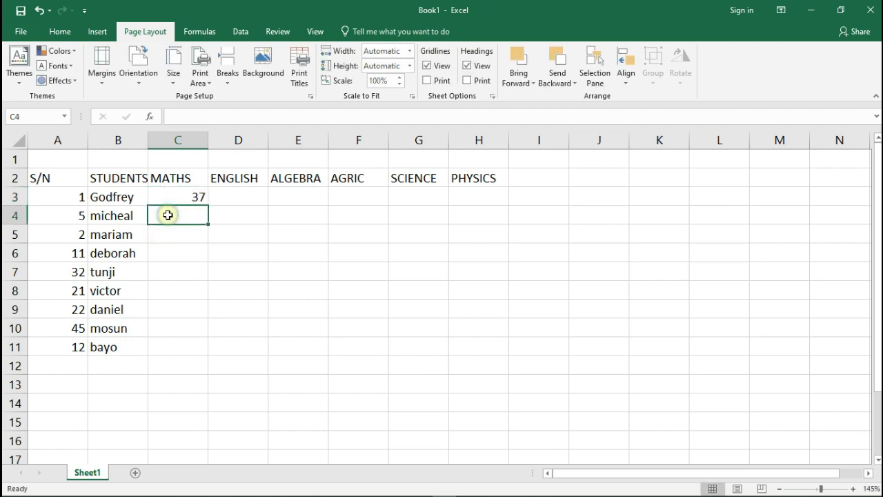
type("23")
left_click(171, 233)
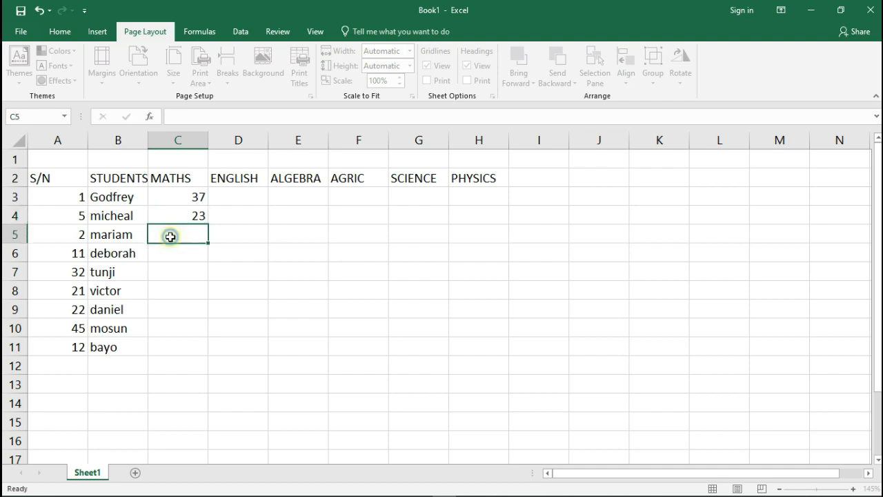
type("21")
Continue the MATHS column with the scores 12, 29 and 40 in cells C6 to C8
left_click(177, 256)
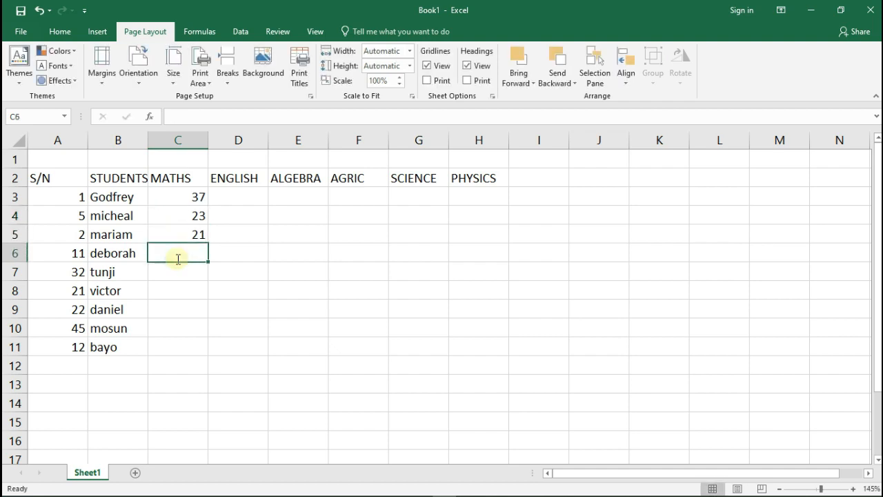
type("12")
left_click(180, 276)
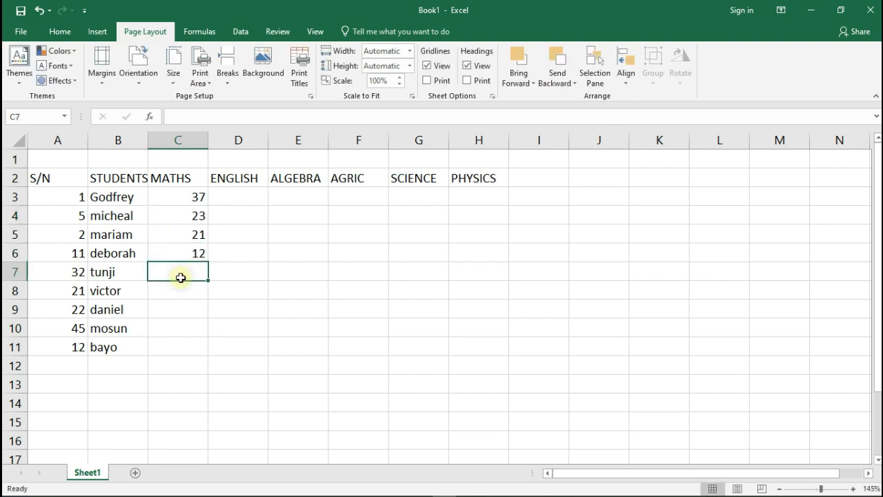
type("7")
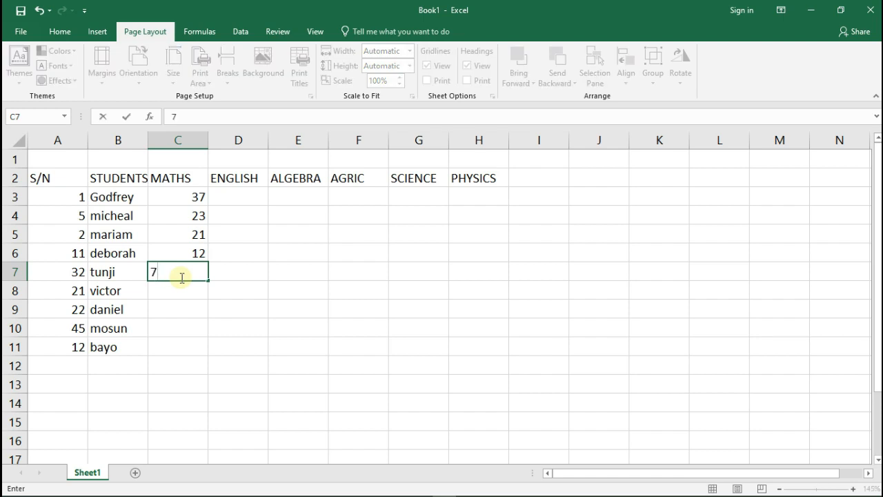
key("BackSpace")
type("29")
left_click(183, 295)
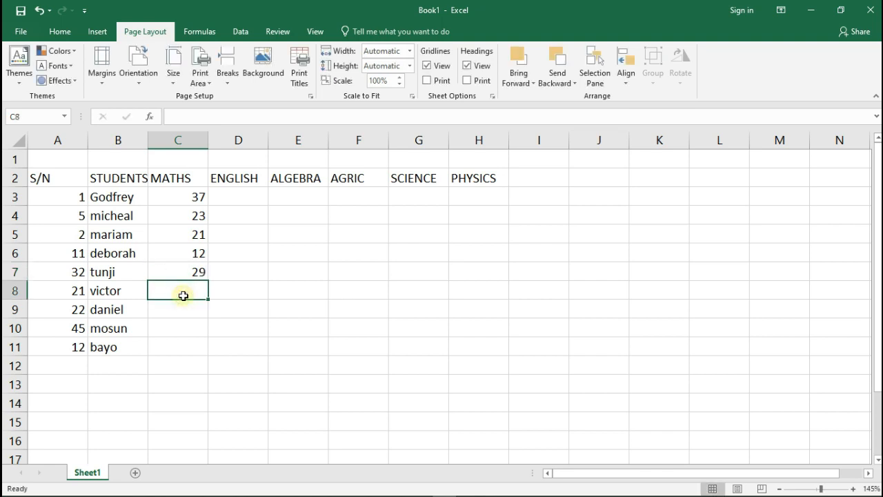
type("40")
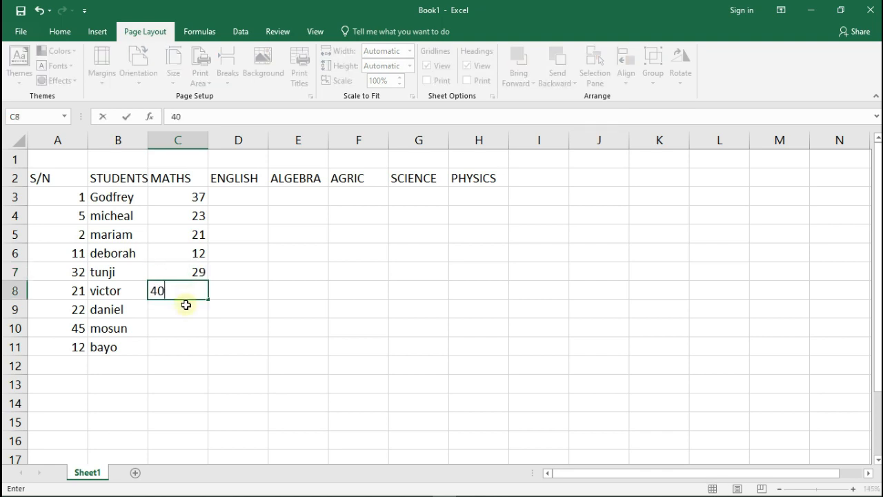
Complete the MATHS column with the scores 34, 32 and 23 in cells C9 to C11
left_click(190, 315)
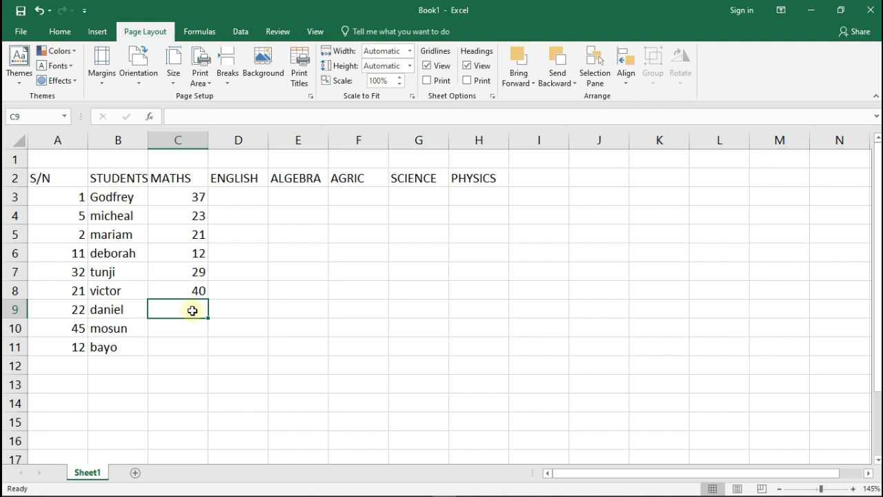
type("34")
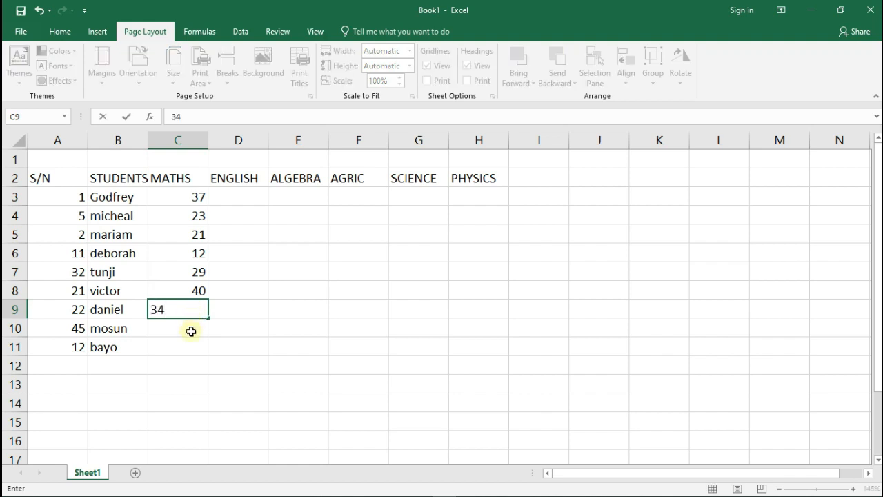
left_click(192, 332)
type("32")
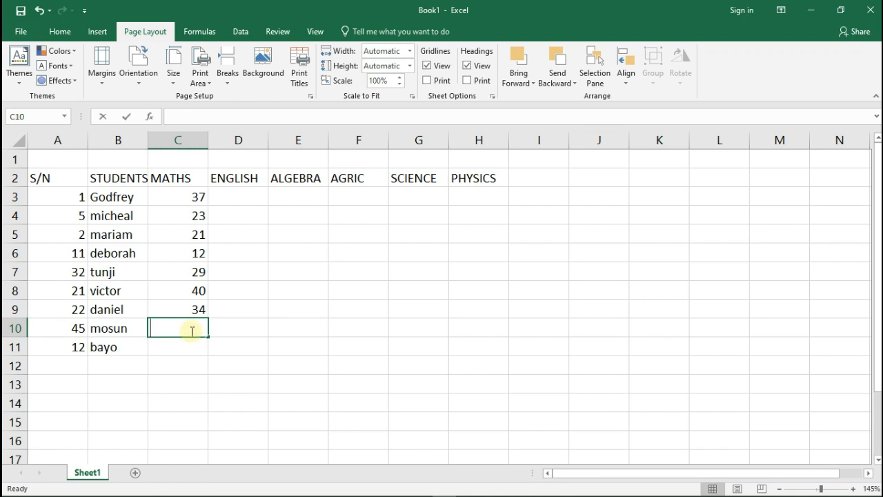
left_click(192, 346)
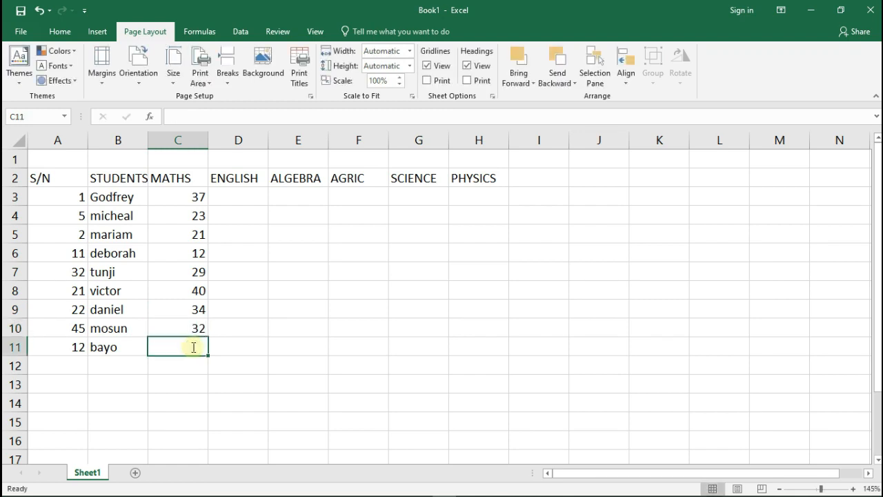
type("23")
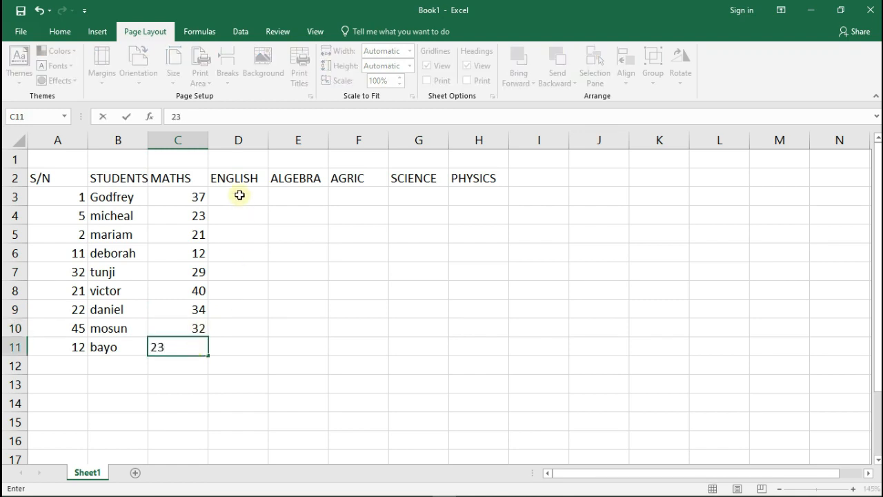
Enter the ENGLISH scores 23, 24 and 35 in cells D3 to D5
left_click(242, 197)
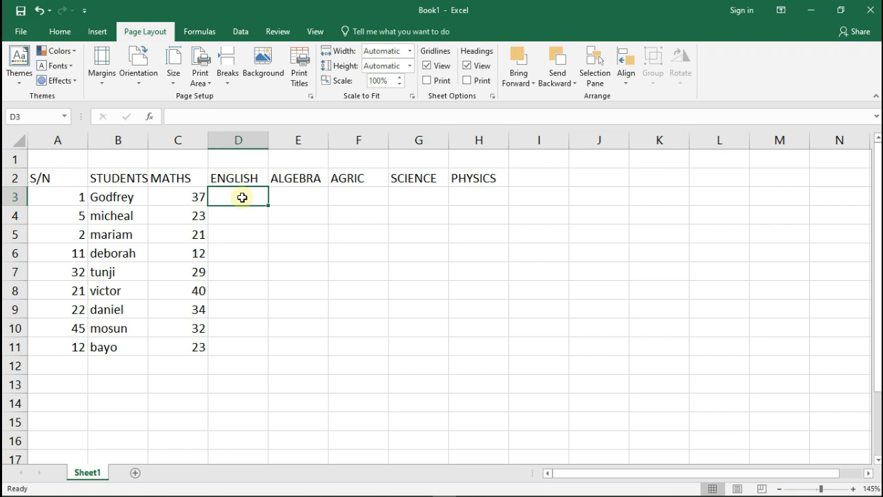
double_click(242, 198)
type("23")
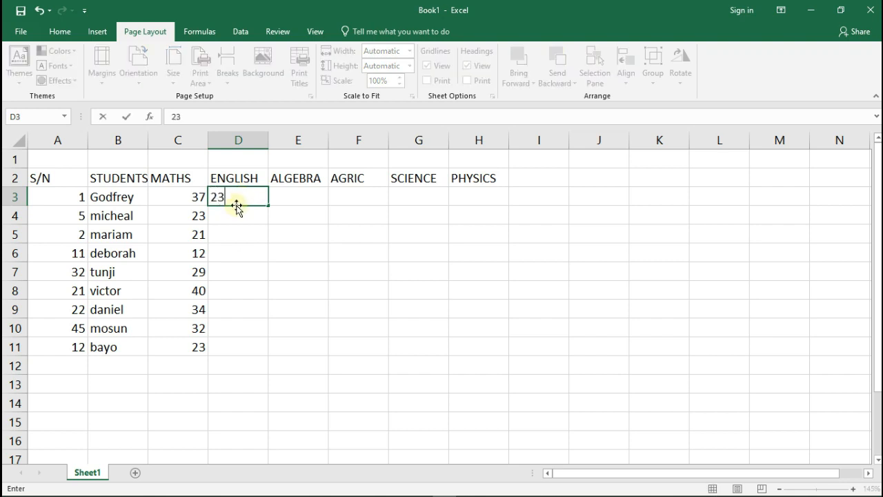
left_click(238, 216)
type("24")
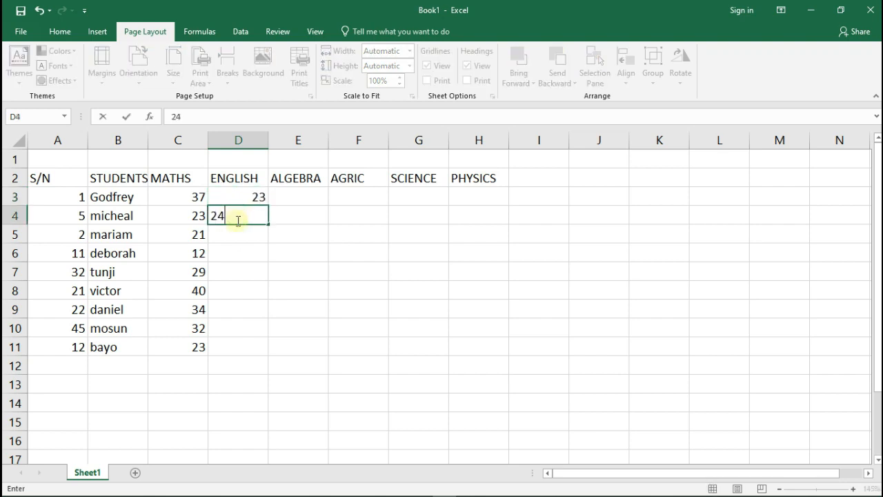
left_click(237, 235)
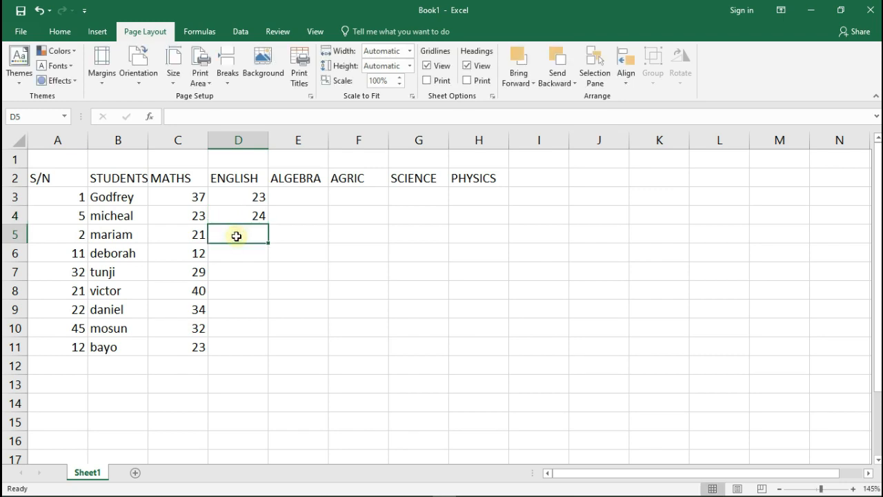
type("35")
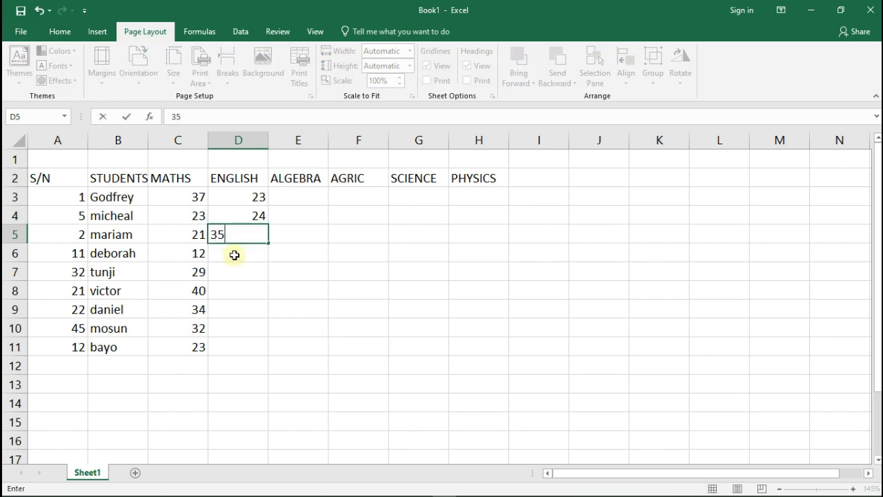
Continue the ENGLISH column with the scores 23, 29 and 27 in cells D6 to D8
left_click(234, 254)
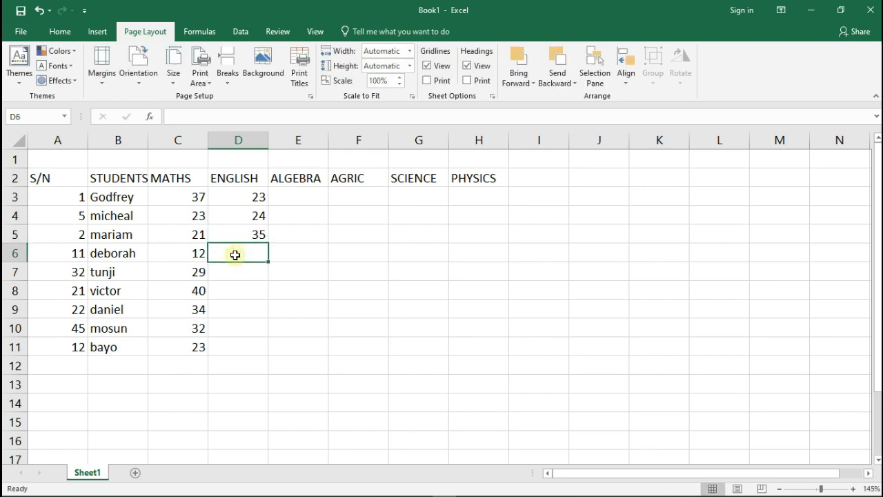
key("Return")
left_click(237, 256)
type("23")
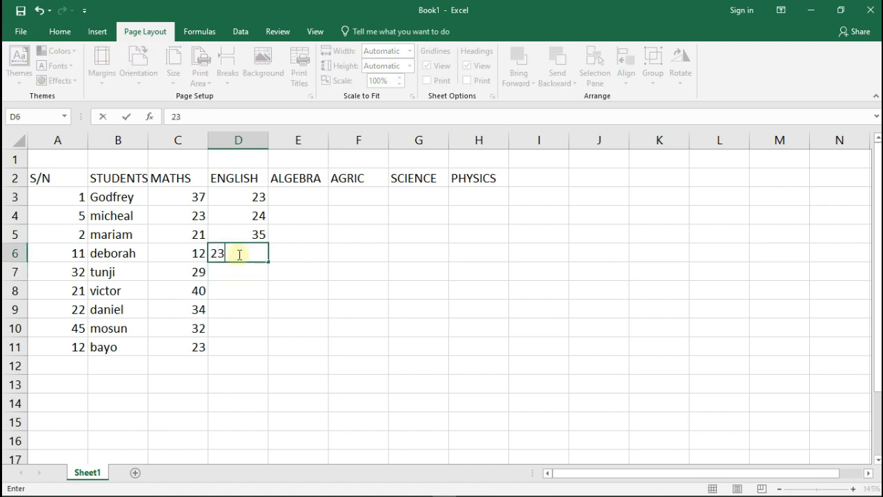
left_click(243, 269)
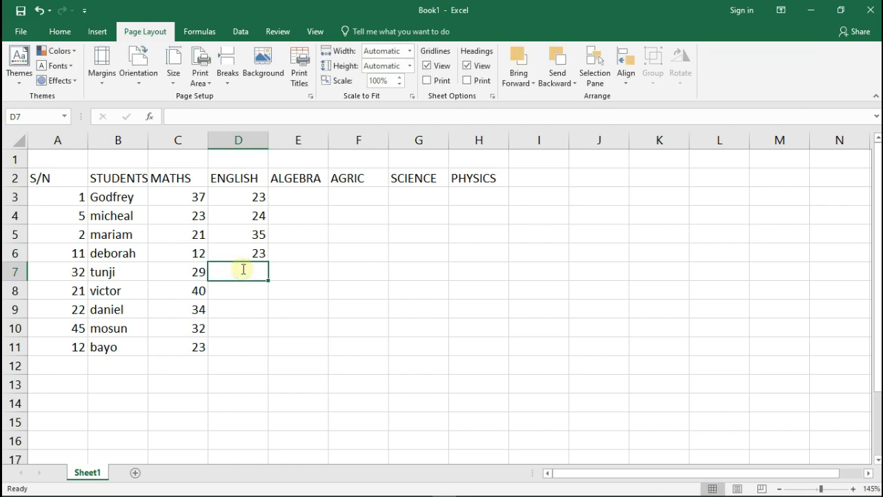
type("2")
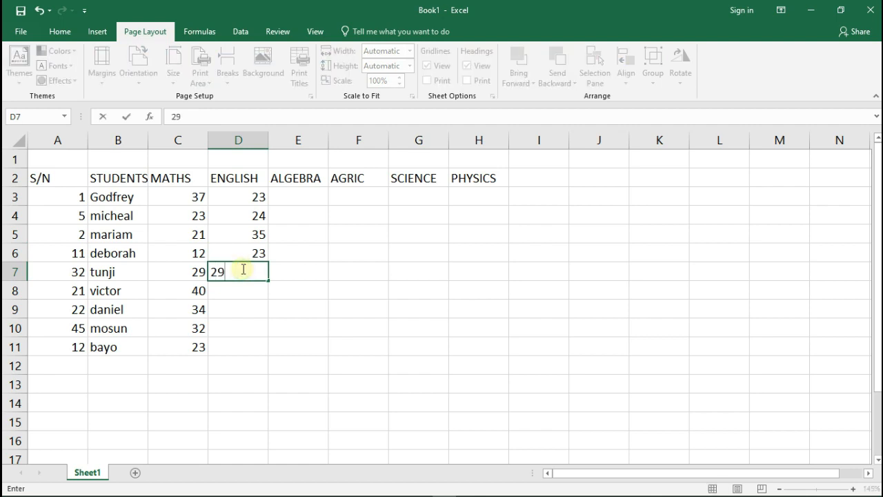
type("9")
key("Return")
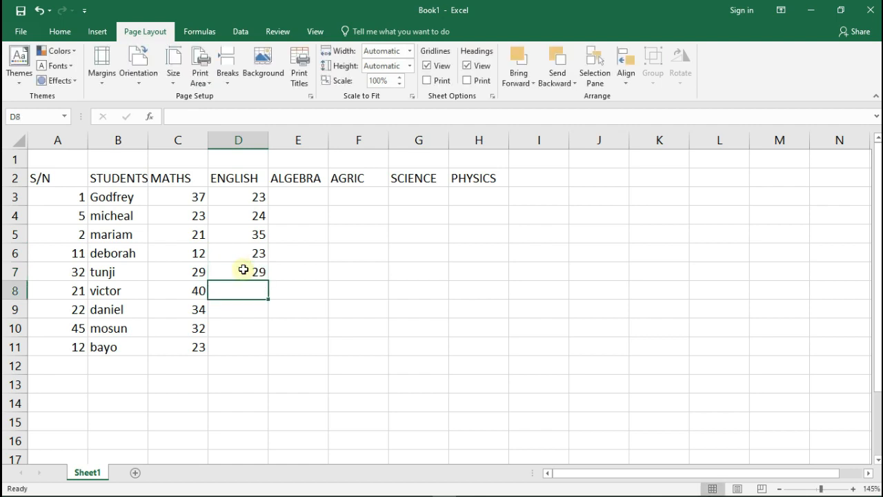
type("27")
key("Return")
Complete the ENGLISH column with the scores 35, 24 and 39 in cells D9 to D11
type("35")
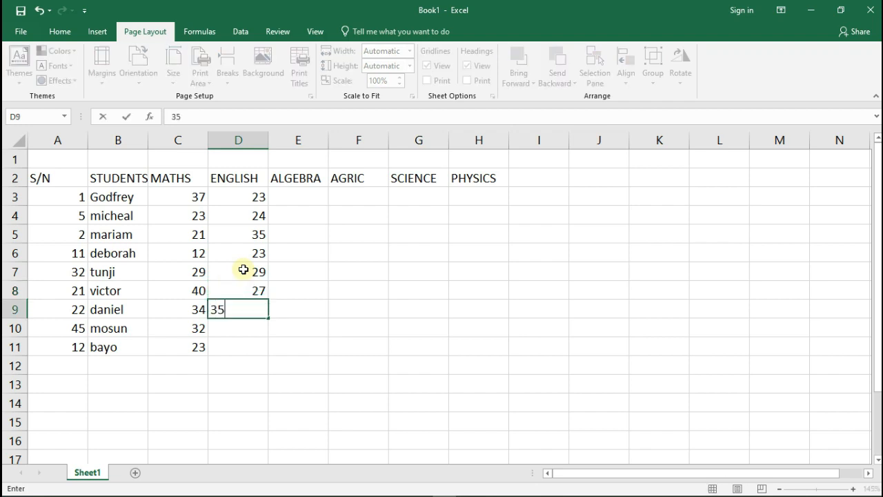
key("Return")
type("24")
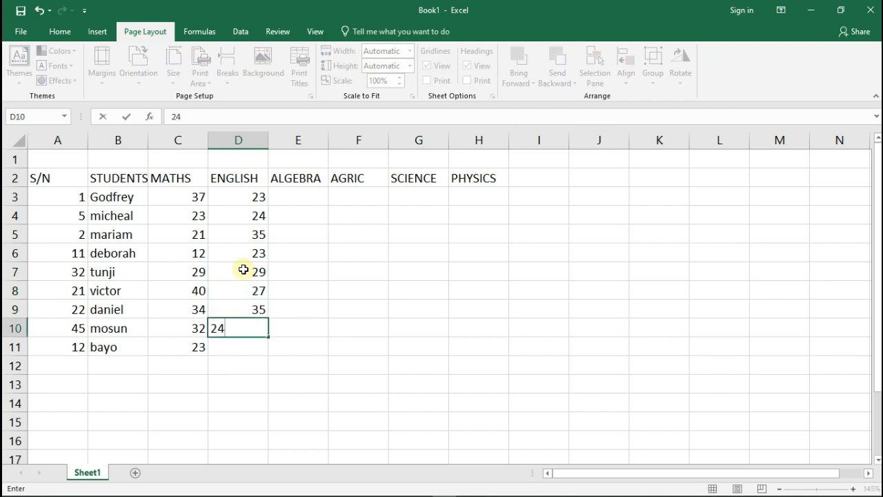
key("Return")
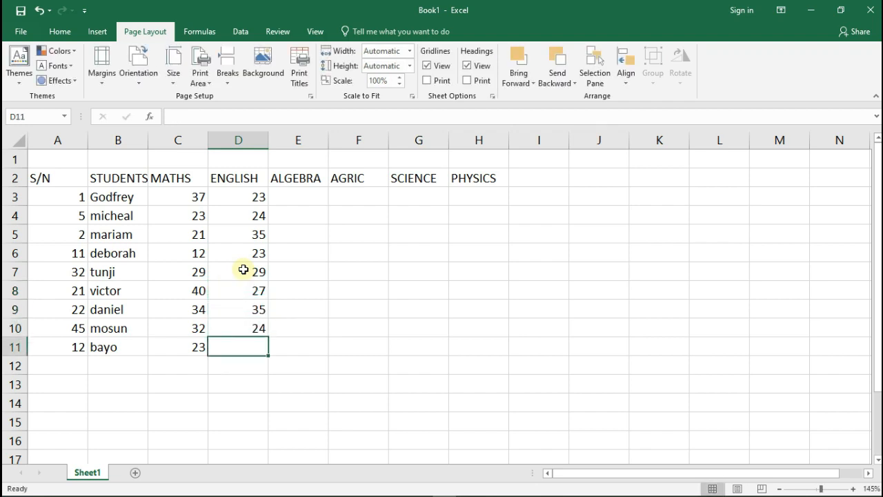
type("39")
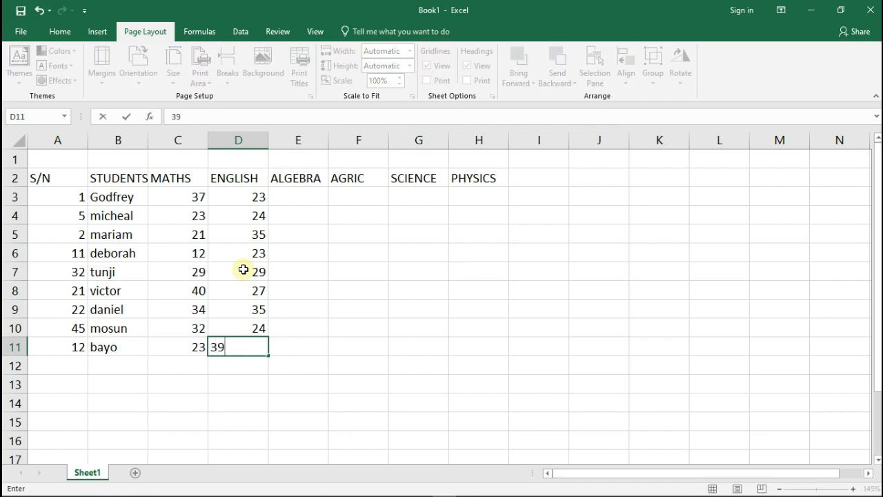
Enter the ALGEBRA scores 35, 35 and 34 in cells E3 to E5
left_click(282, 199)
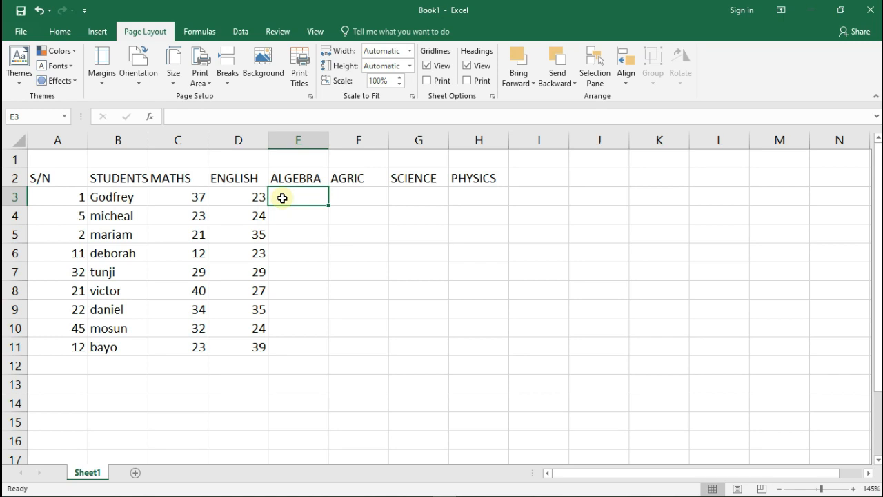
type("35")
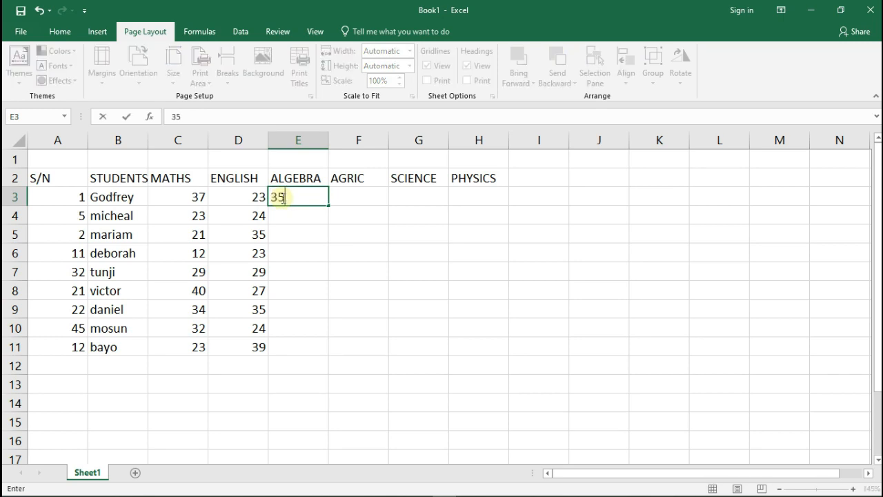
key("Return")
type("35")
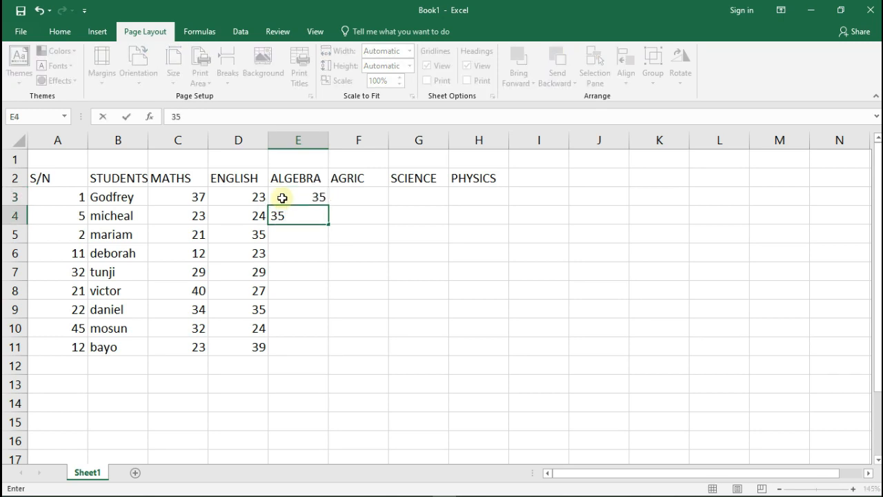
key("Return")
type("34")
key("Return")
Continue the ALGEBRA column with the scores 25, 14 and 25 in cells E6 to E8
type("25")
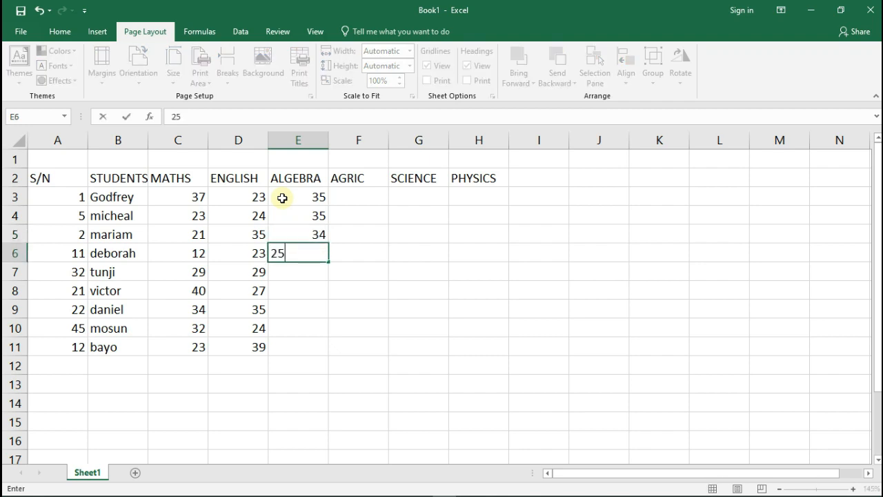
key("Return")
type("14")
key("Return")
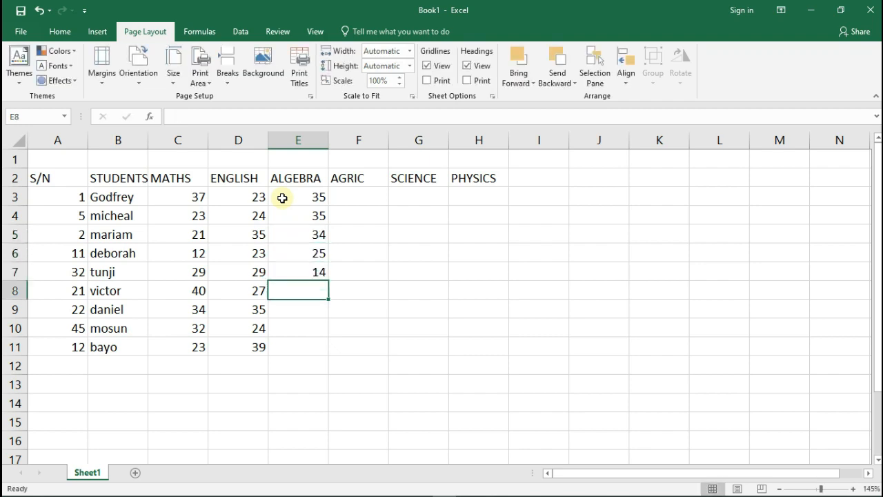
type("25")
key("Return")
Complete the ALGEBRA column with the scores 36, 11 and 29 in cells E9 to E11
type("36")
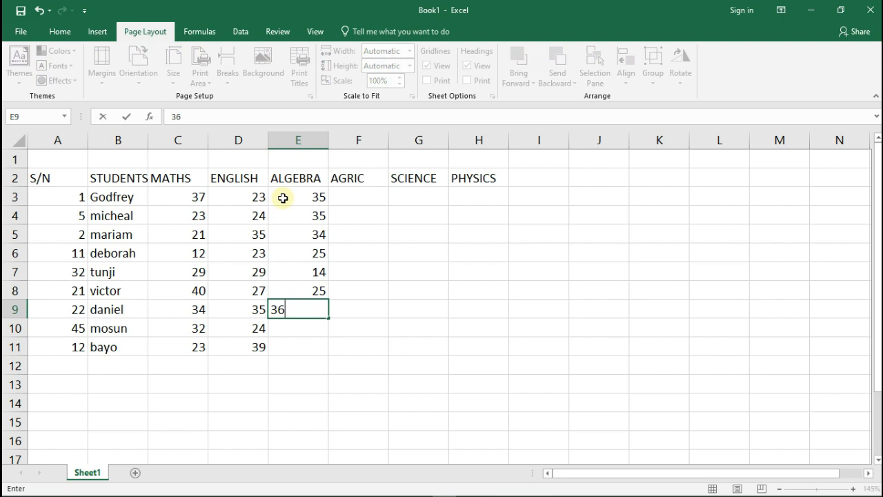
key("Return")
type("11")
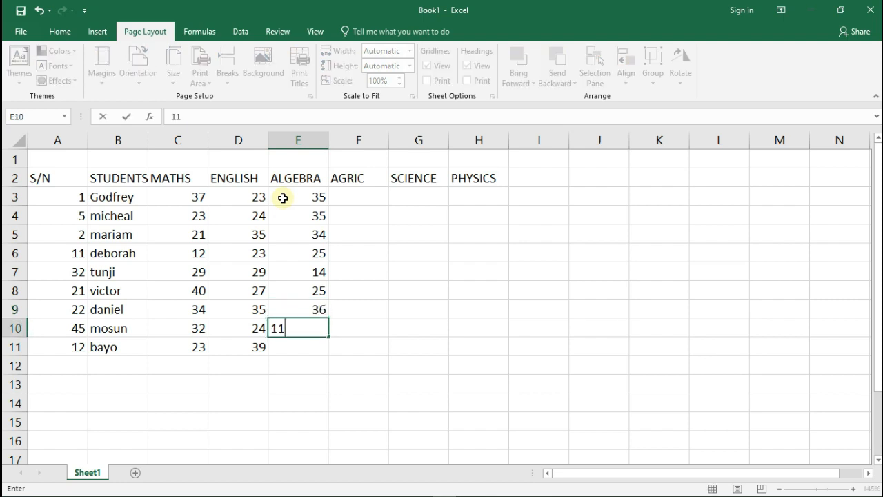
key("Return")
type("2")
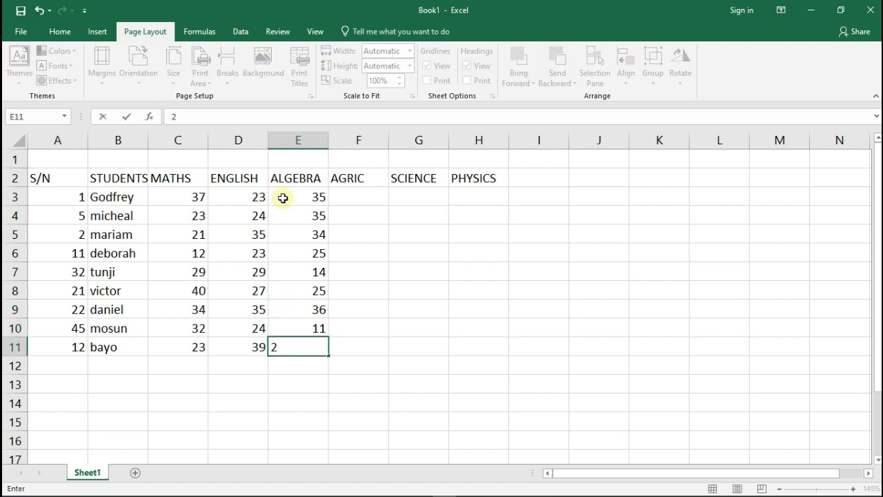
type("9")
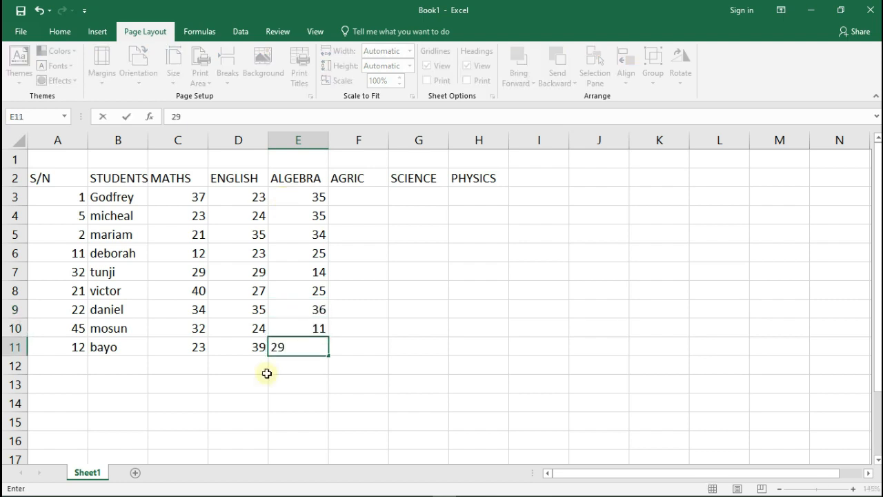
Enter the AGRIC scores 24, 26 and 25 in cells F3 to F5
left_click(375, 194)
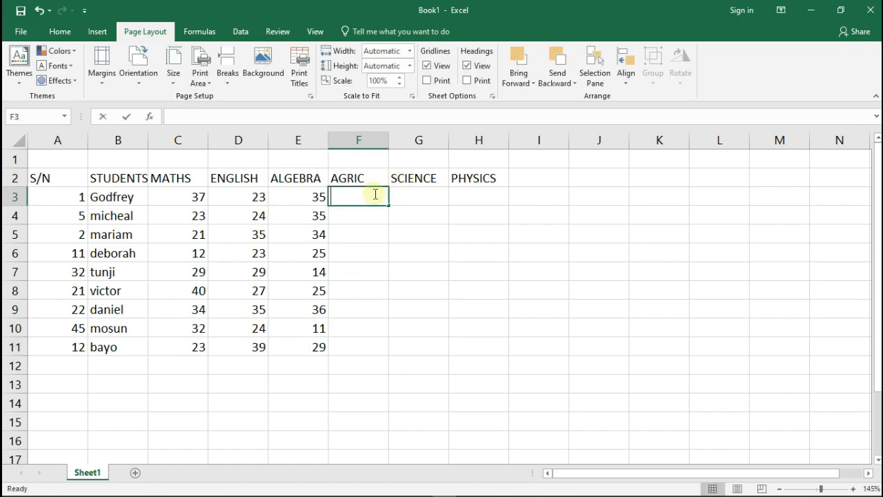
type("24")
key("Return")
type("26")
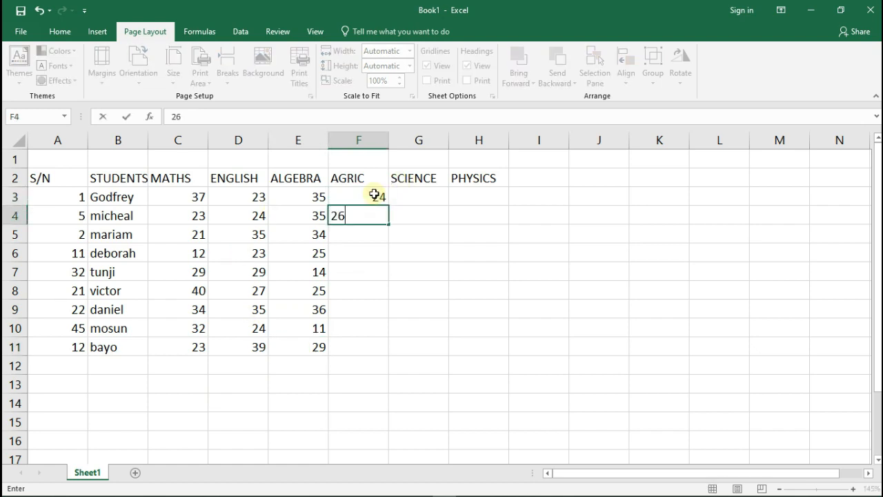
key("Return")
type("25")
key("Return")
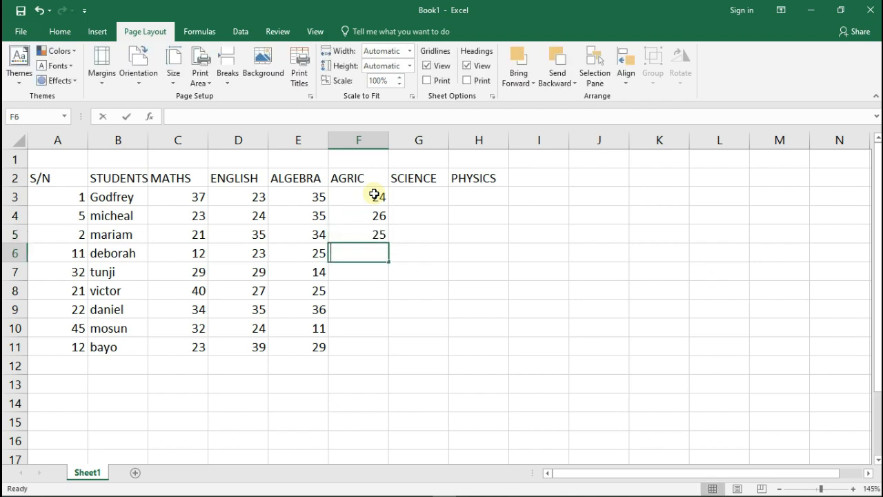
Continue the AGRIC column with the scores 25, 26 and 29 in cells F6 to F8
type("25")
key("Return")
type("26")
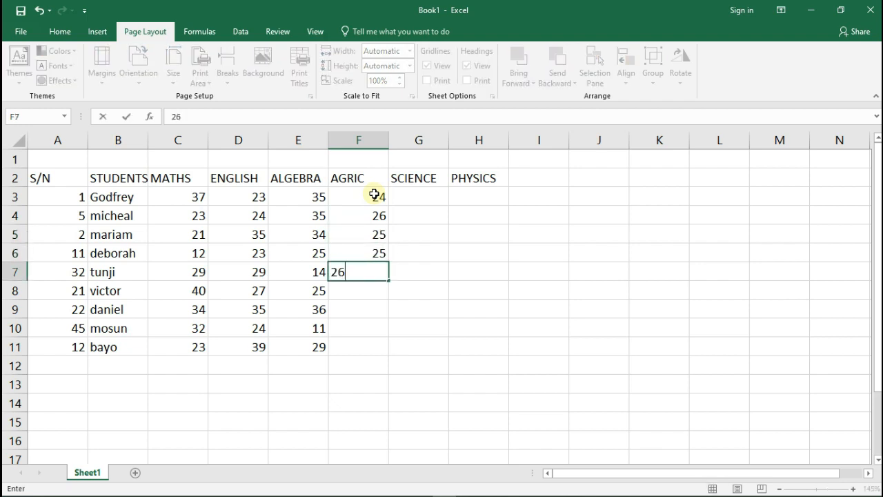
key("Return")
type("29")
key("Return")
Complete the AGRIC column with the scores 35, 39 and 40 in cells F9 to F11
type("35")
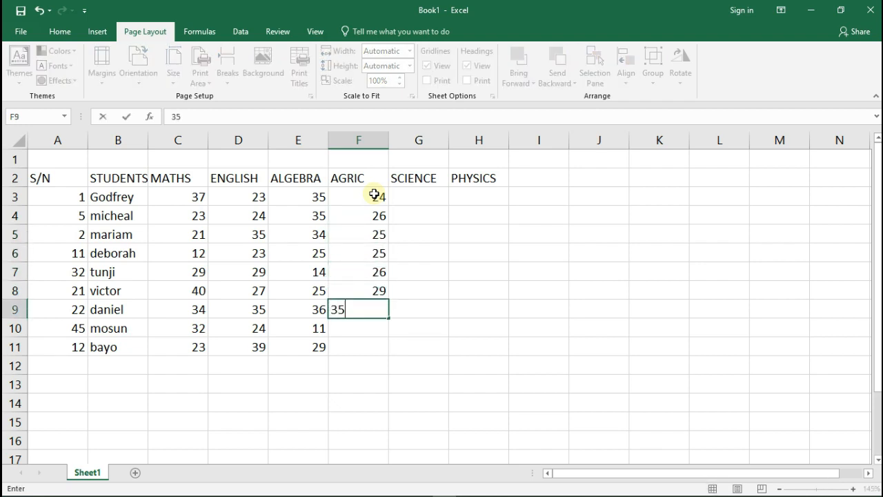
key("Return")
type("39")
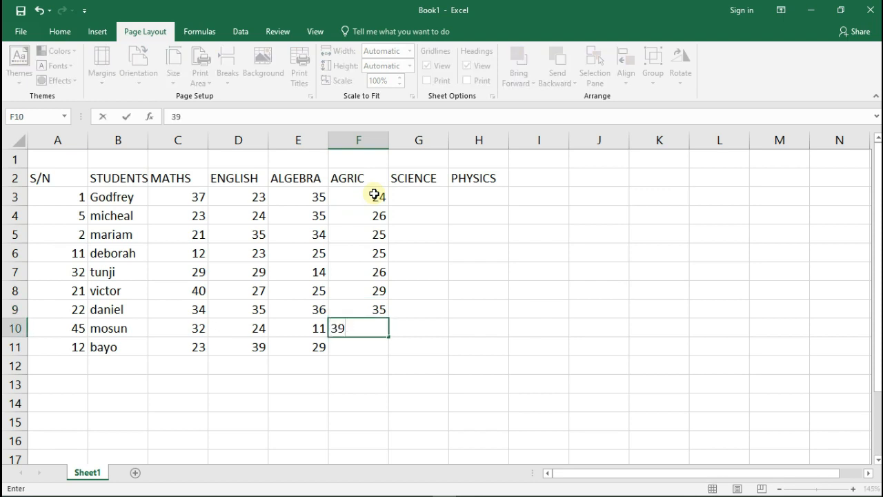
key("Return")
type("40")
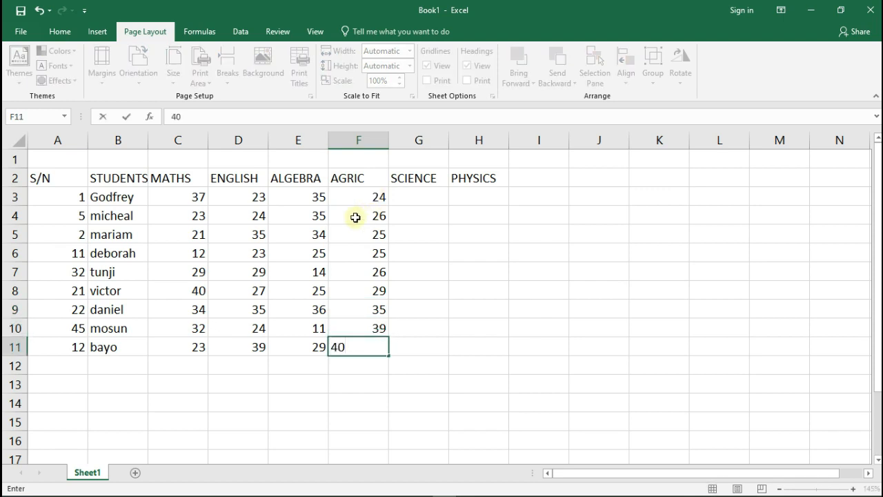
Enter the SCIENCE scores 26, 25 and 36 in cells G4 to G6, skipping G3
left_click(418, 199)
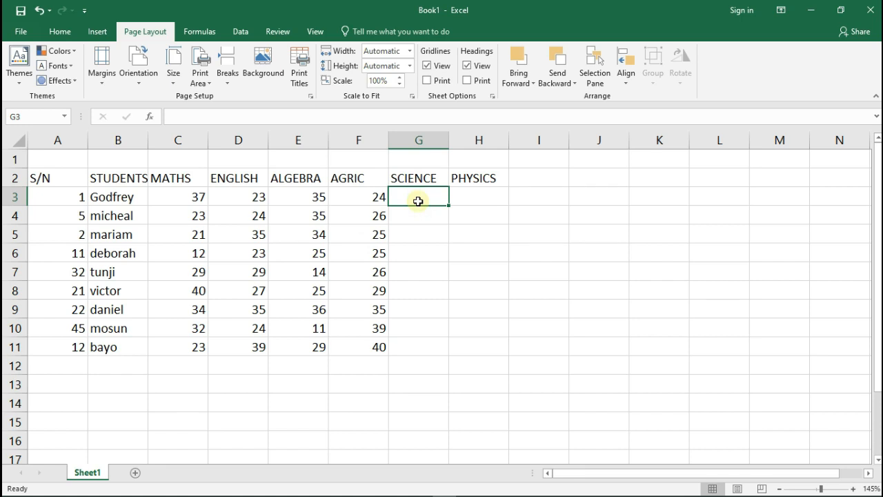
key("Return")
type("26")
key("Return")
type("25")
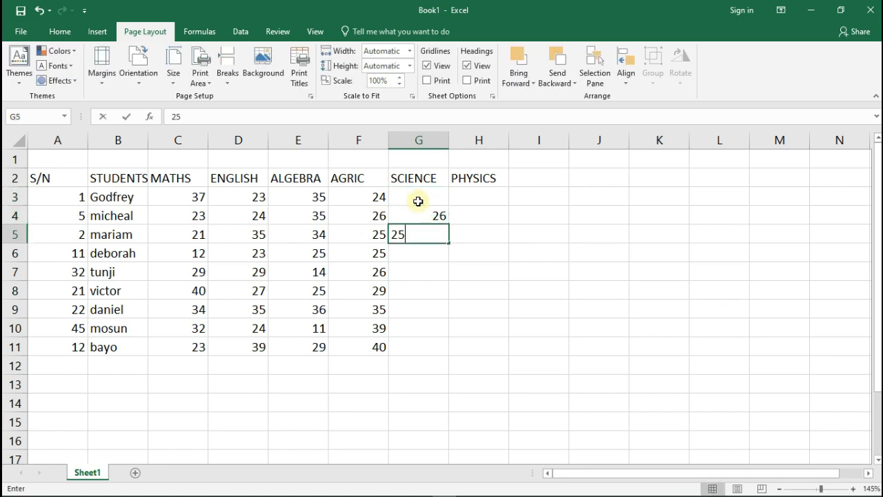
key("Return")
type("36")
key("Return")
Continue the SCIENCE column with the scores 38 and 24 in cells G7 and G8
type("3")
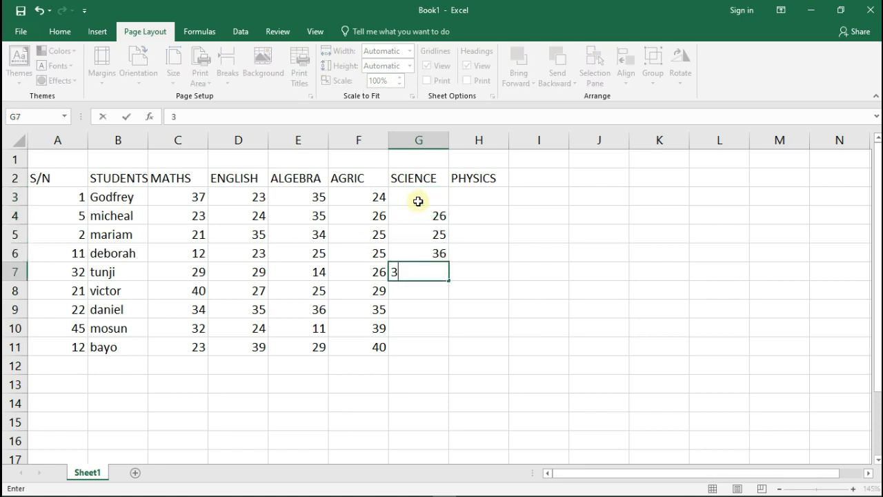
type("8")
key("Return")
type("24")
key("Return")
Fill the last SCIENCE cells, G9 to G11, with the scores 29, 35 and 38
type("2")
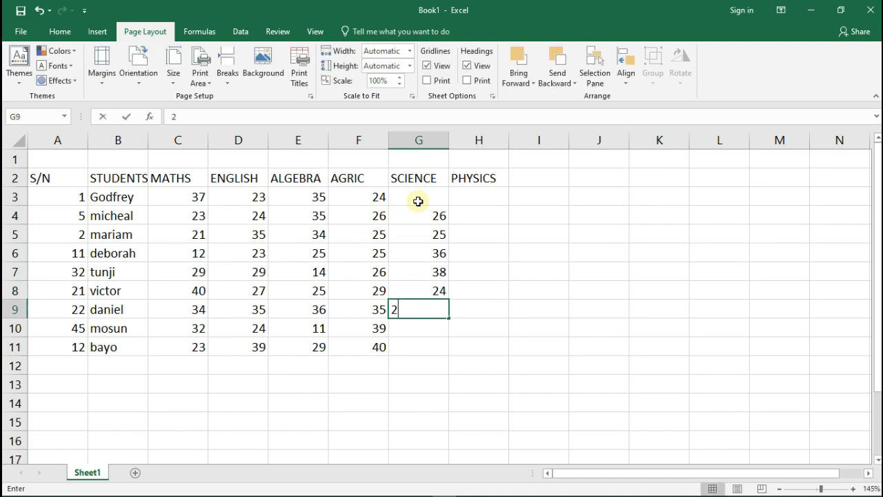
type("9")
key("Return")
type("35")
key("Return")
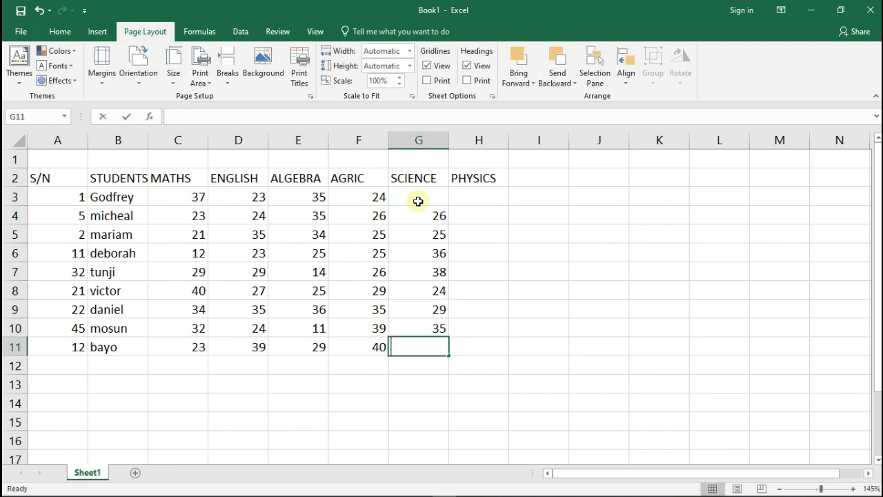
type("38")
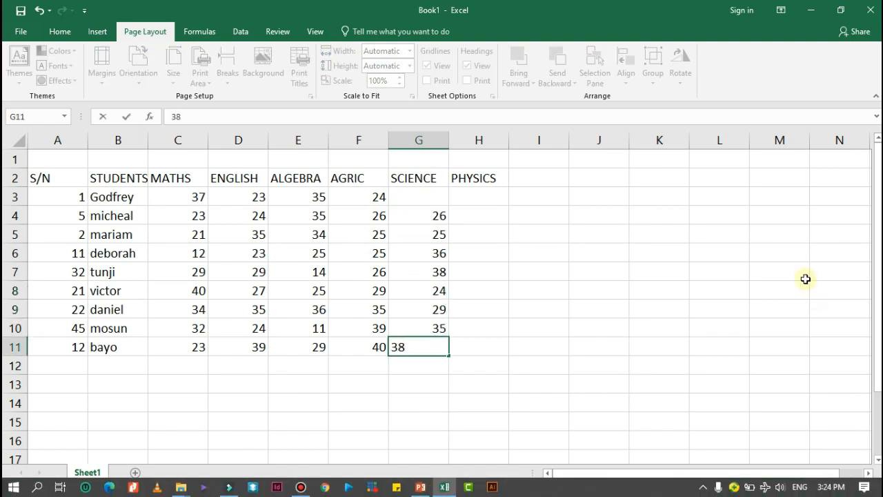
Enter the PHYSICS scores 32 and 35 in cells H4 and H5, skipping H3
left_click(474, 199)
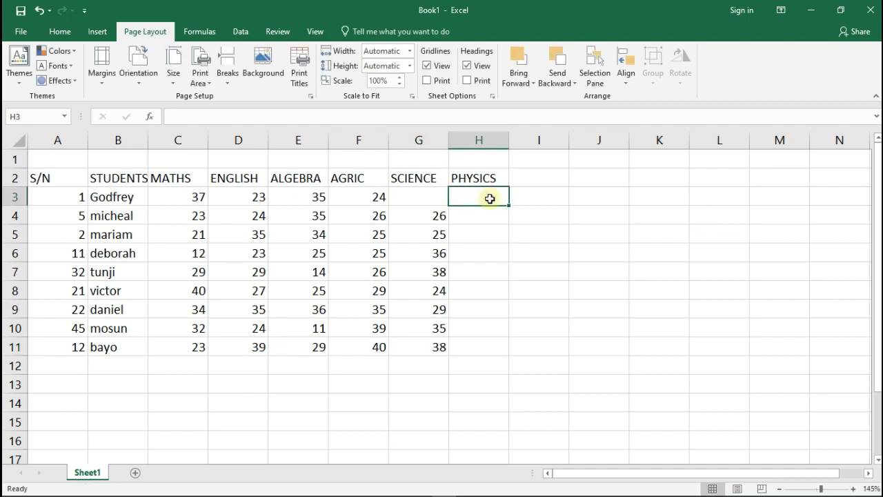
key("Down")
type("32")
key("Return")
type("35")
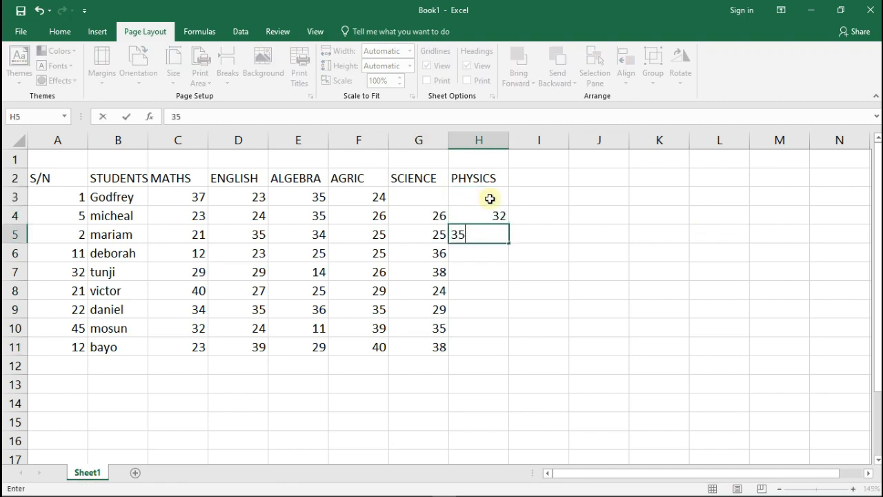
key("Return")
key("Return")
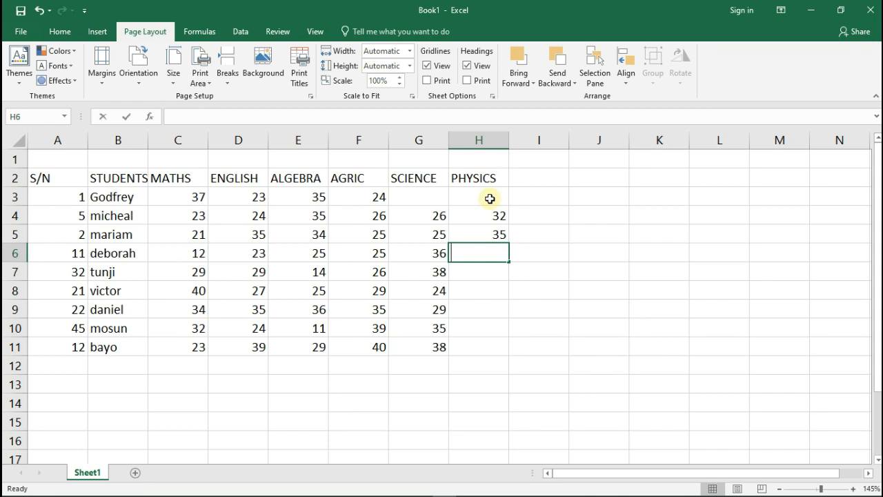
Continue the PHYSICS column with the scores 32 and 35 in cells H6 and H7
type("32")
key("Return")
type("35")
key("Return")
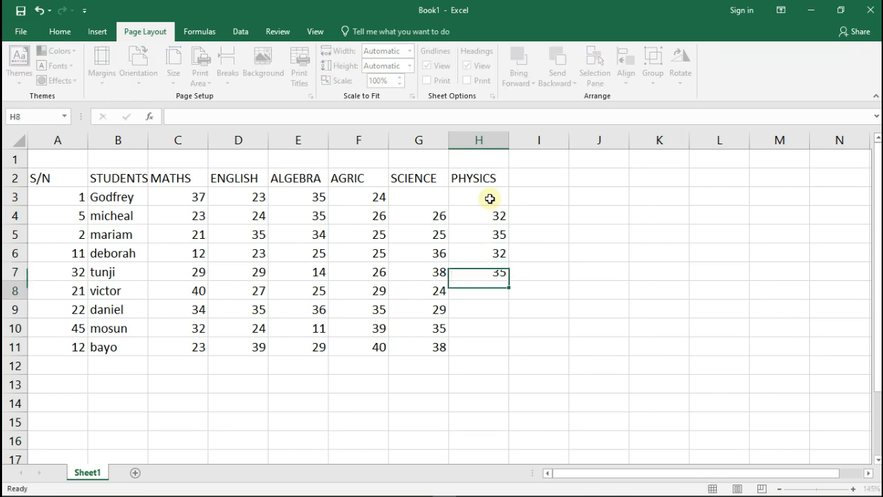
Continue the PHYSICS column with the scores 40 and 25 in cells H8 and H9
type("40")
key("Return")
type("25")
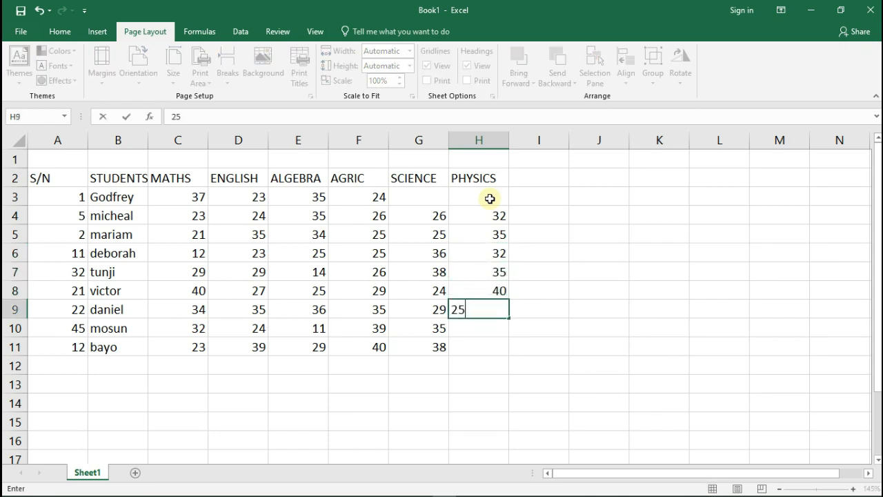
key("Return")
Fill the last PHYSICS cells, H10 and H11, with the scores 25 and 32
type("85")
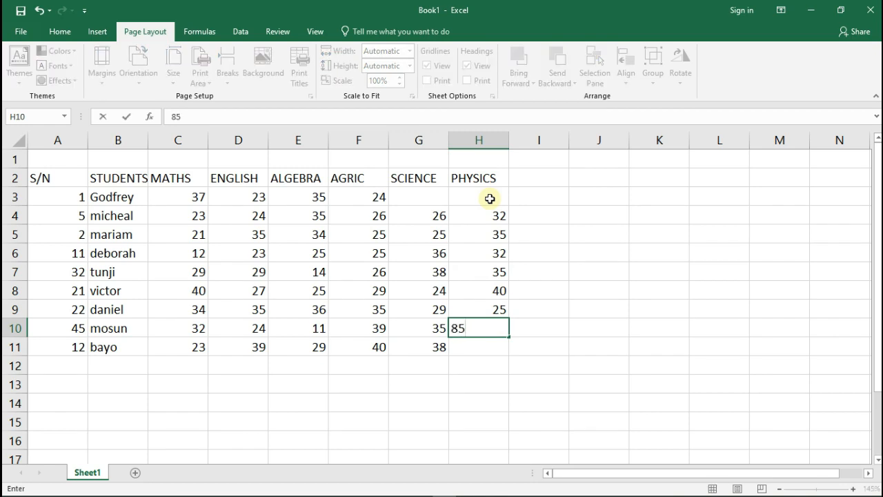
key("BackSpace")
key("BackSpace")
type("25")
key("Return")
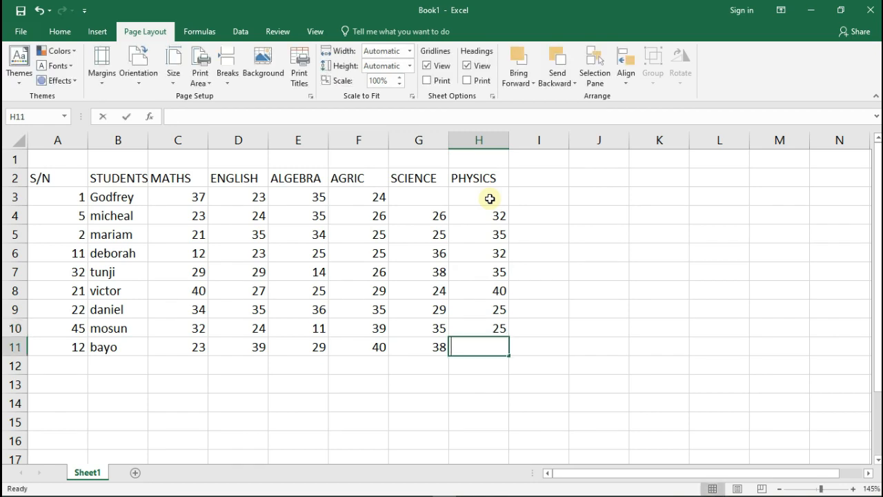
type("32")
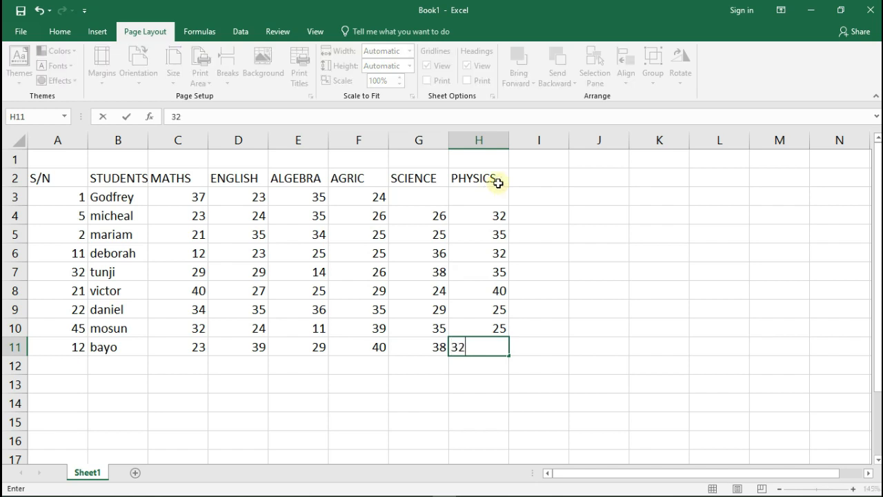
left_click(43, 178)
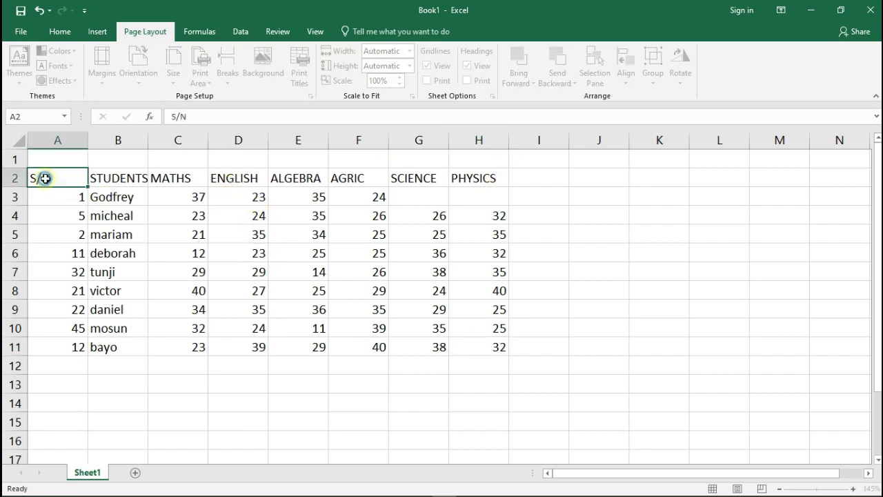
Review the column headings from STUDENTS to AGRIC and the student rows beneath them
left_click(115, 178)
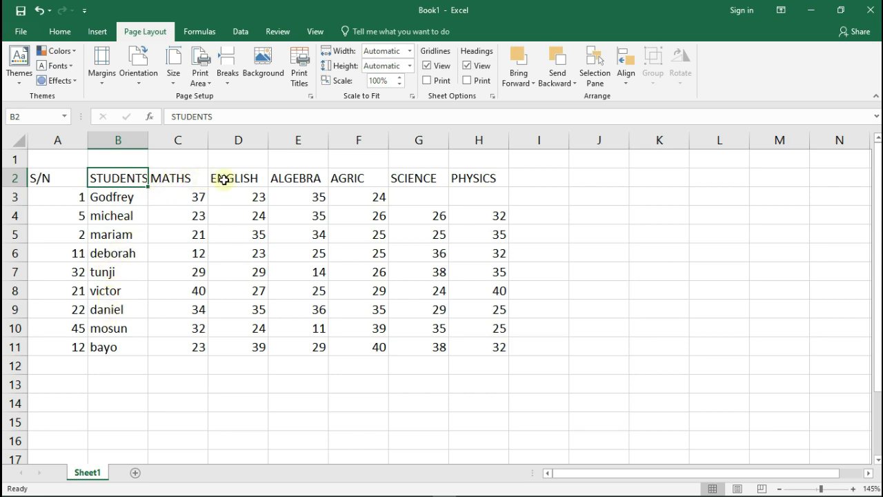
left_click(171, 180)
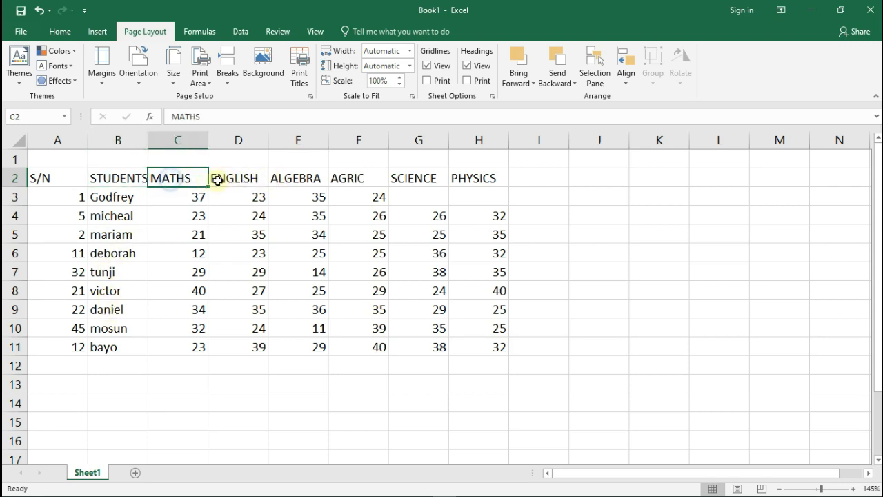
left_click(217, 178)
left_click(280, 178)
left_click(342, 179)
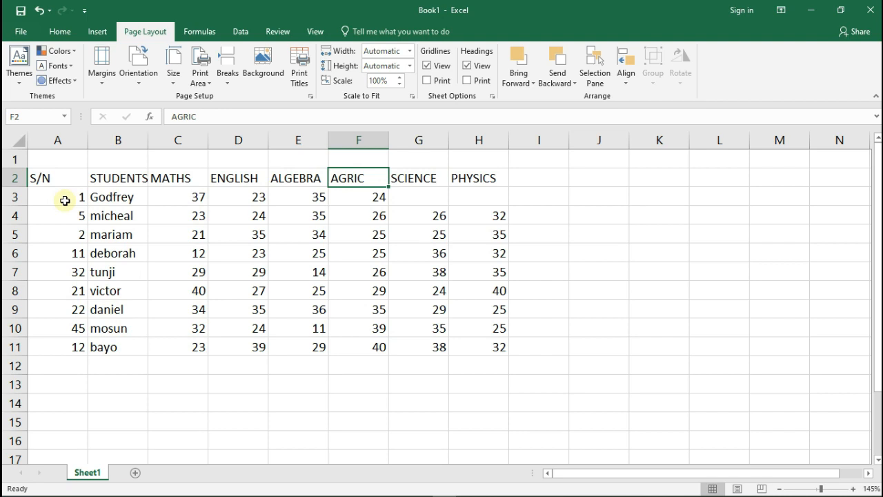
scroll(212, 345, "down", 1)
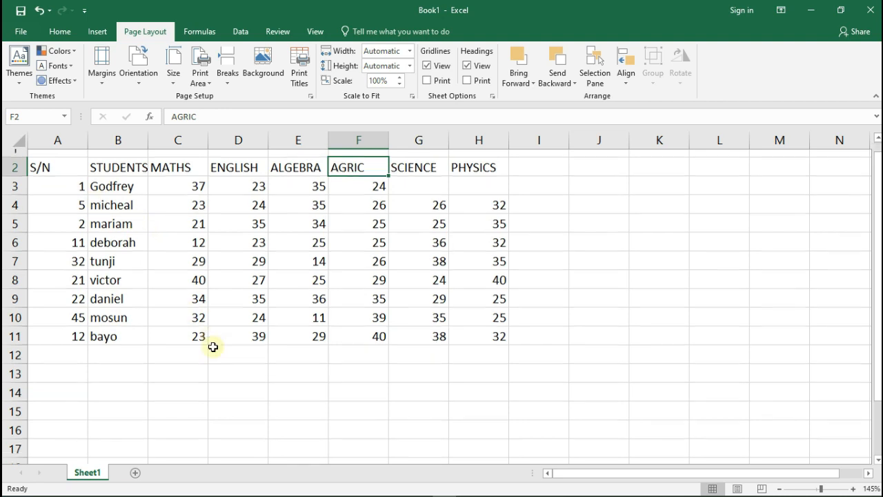
scroll(205, 310, "up", 1)
scroll(205, 303, "up", 1)
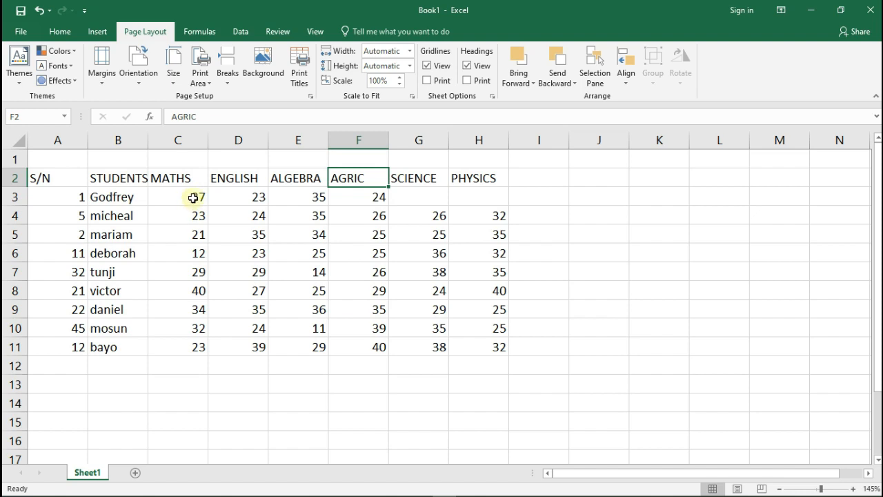
Fill the empty SCIENCE and PHYSICS cells of the first student, G3 and H3, with 25 and 23
left_click(416, 199)
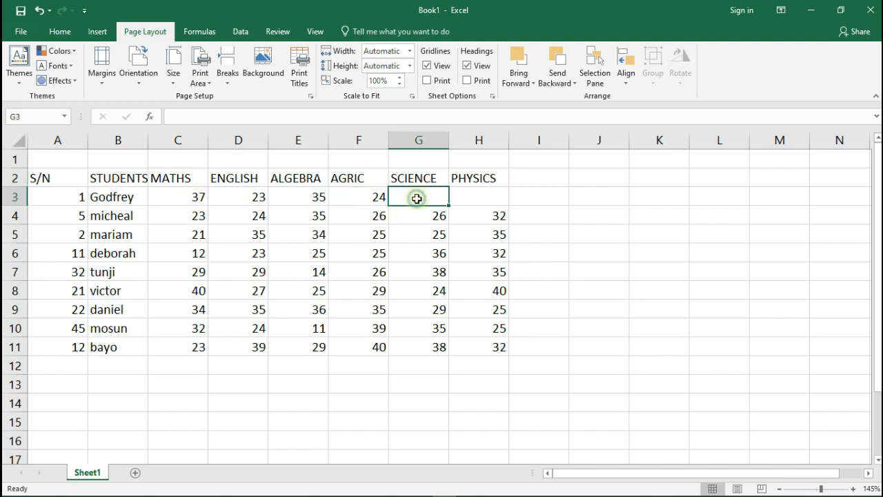
type("1")
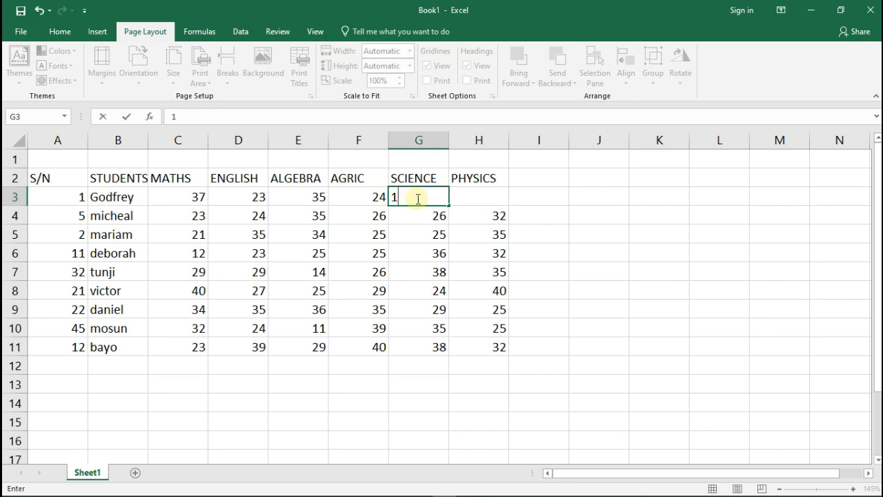
left_click(475, 195)
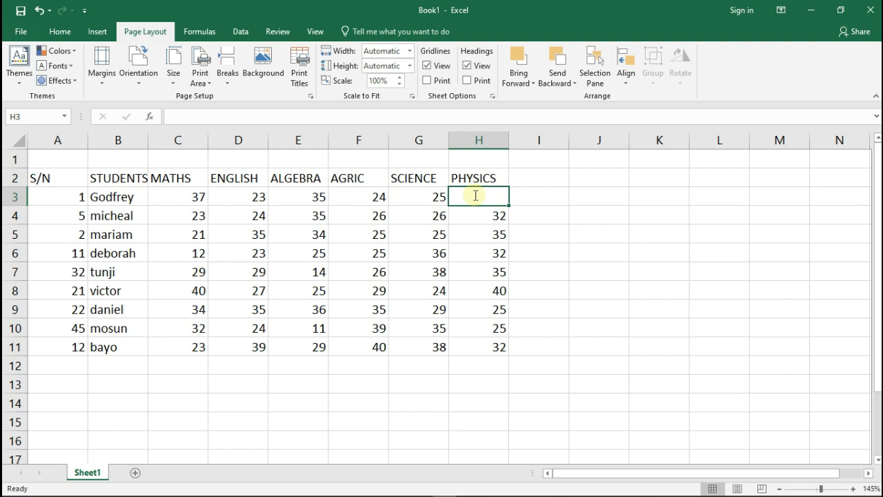
type("23")
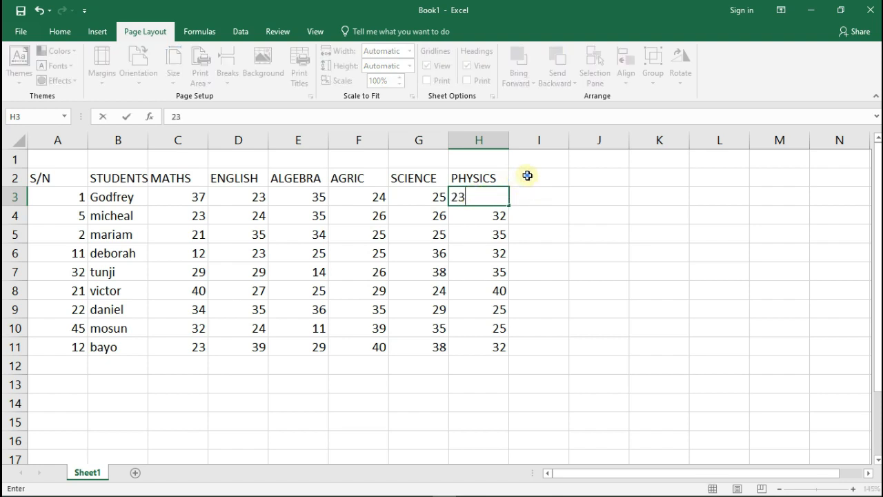
Add the column heading "Total score" in cell I2, beside PHYSICS
left_click(528, 177)
type("total")
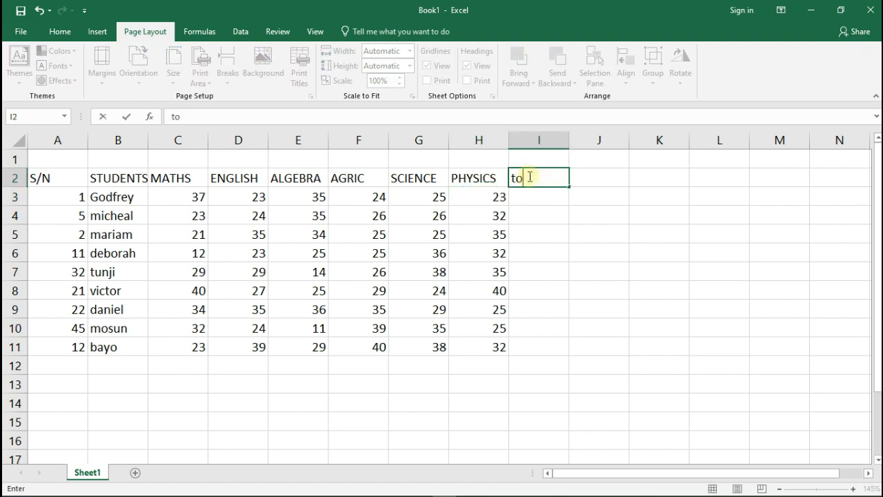
key("BackSpace")
key("BackSpace")
key("BackSpace")
type("Total score")
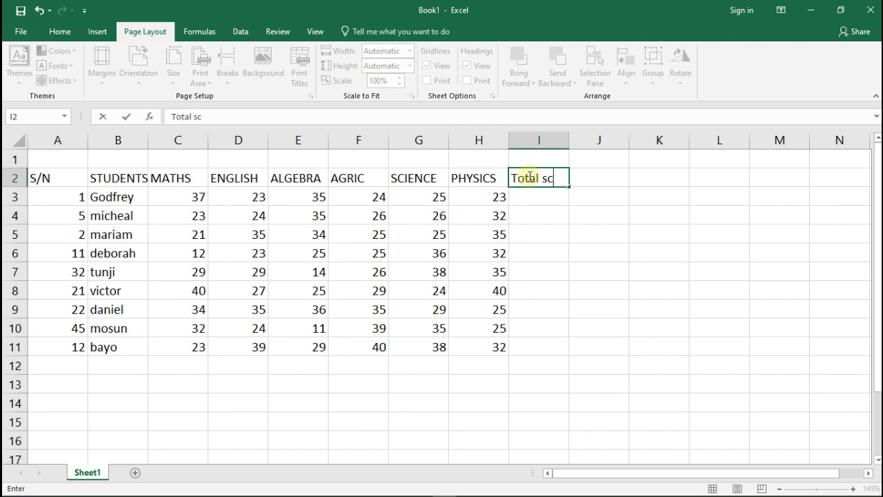
key("F2")
left_click(603, 159)
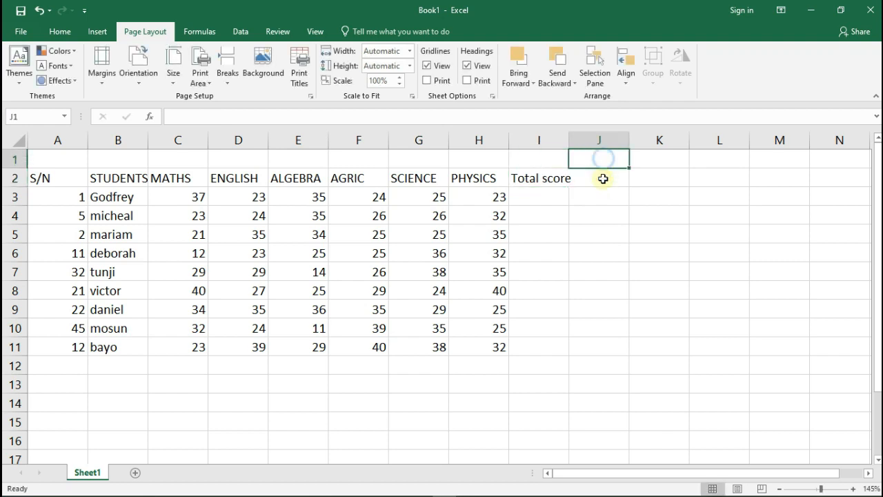
Add the column heading "average" in cell J2, beside Total score
left_click(601, 177)
type("s")
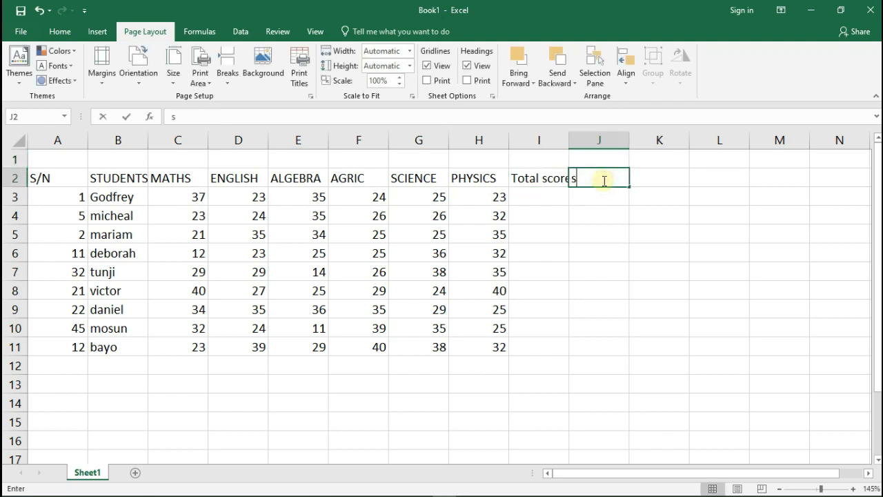
type("verage")
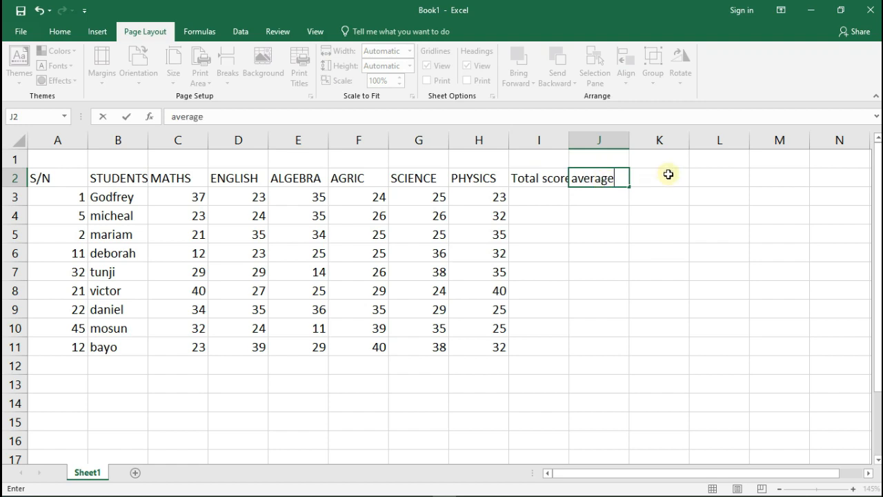
left_click(665, 180)
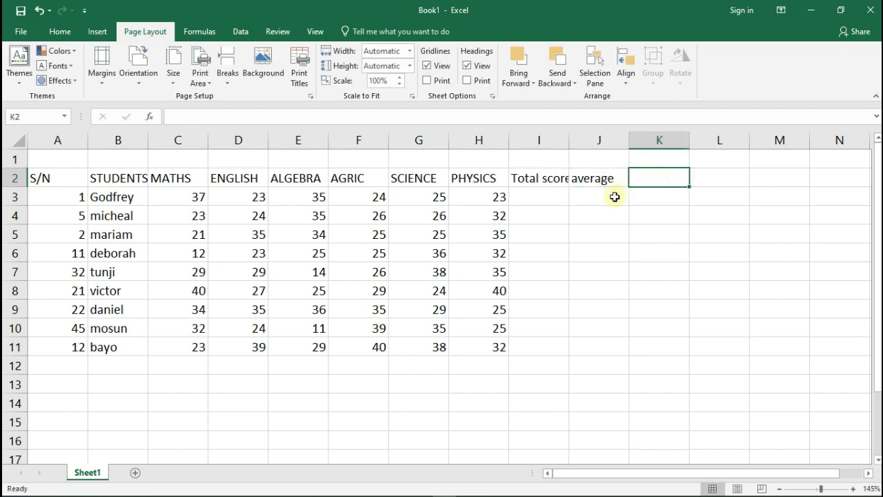
Examine the empty Total score and average columns and the first student's row of subject scores, starting at C3
left_click(614, 196)
left_click(651, 178)
left_click(536, 178)
left_click(538, 199)
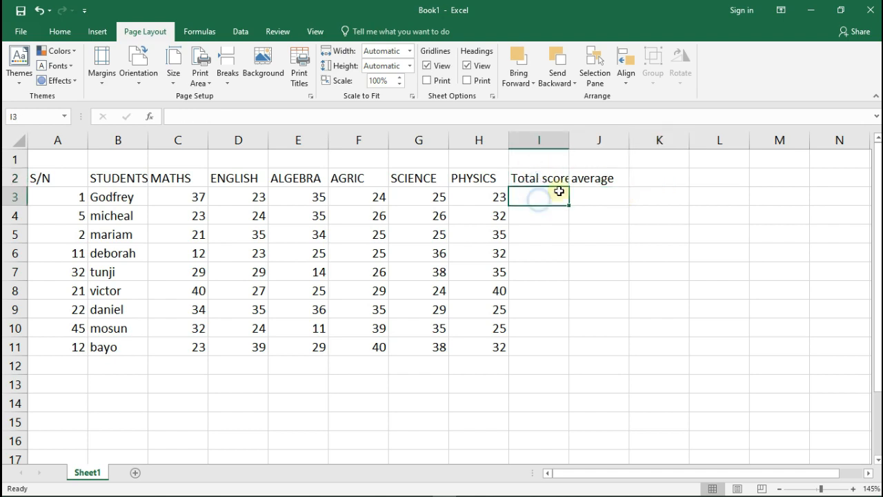
left_click(595, 179)
left_click(544, 197)
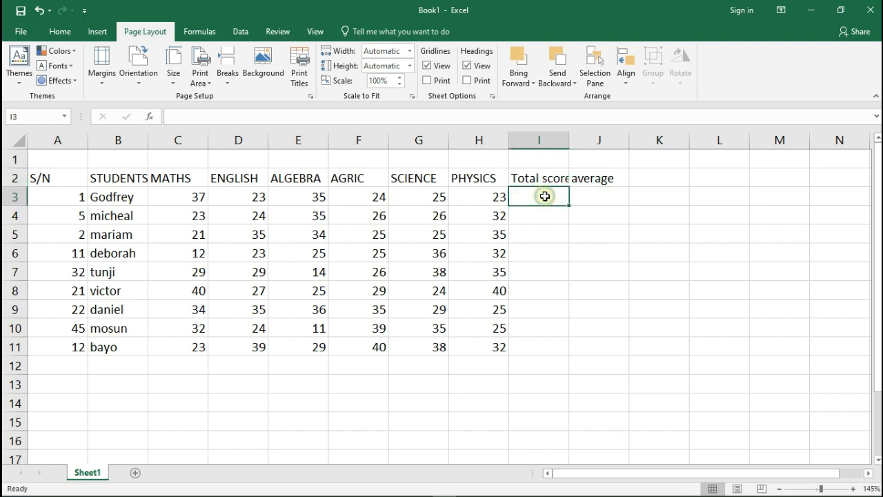
left_click(189, 200)
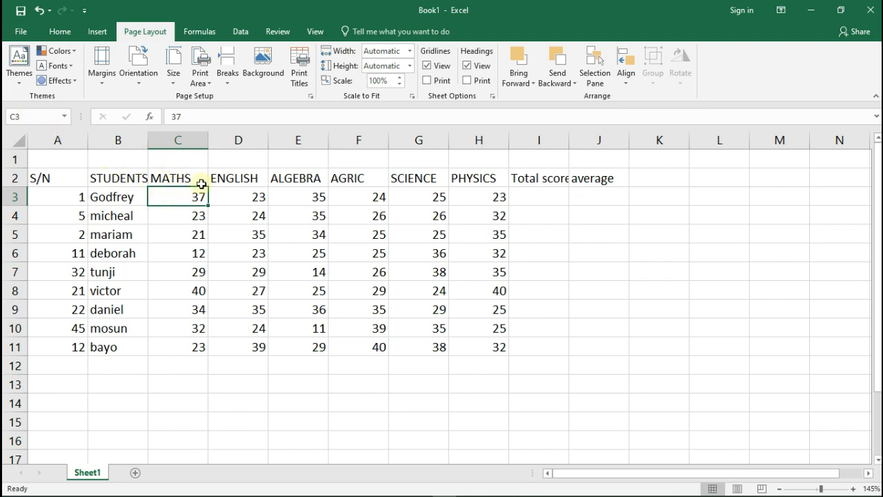
left_click(230, 164)
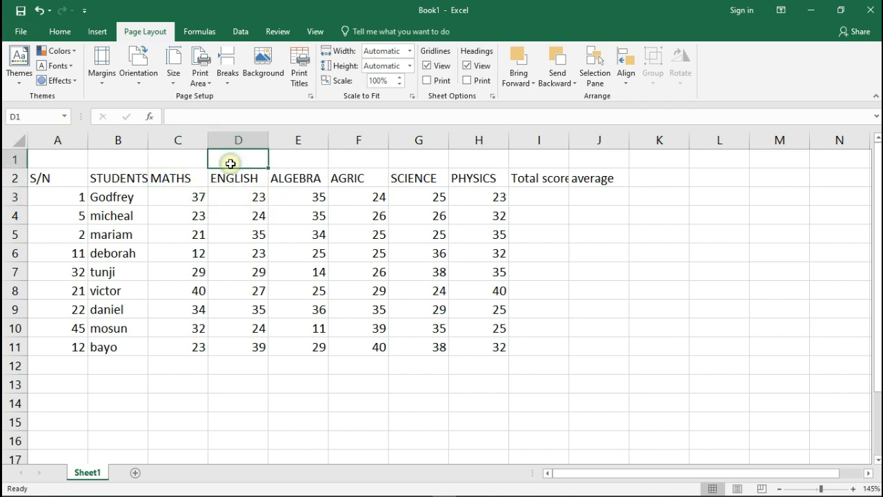
scroll(147, 162, "up", 1)
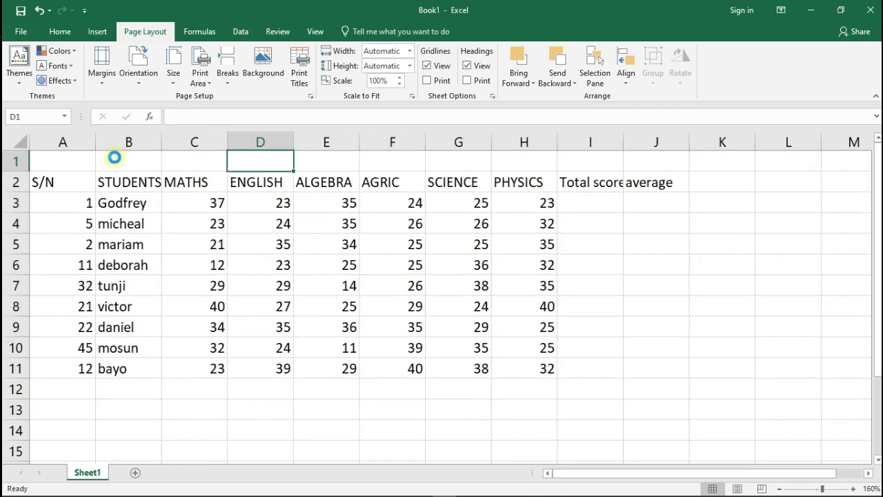
scroll(115, 157, "up", 2)
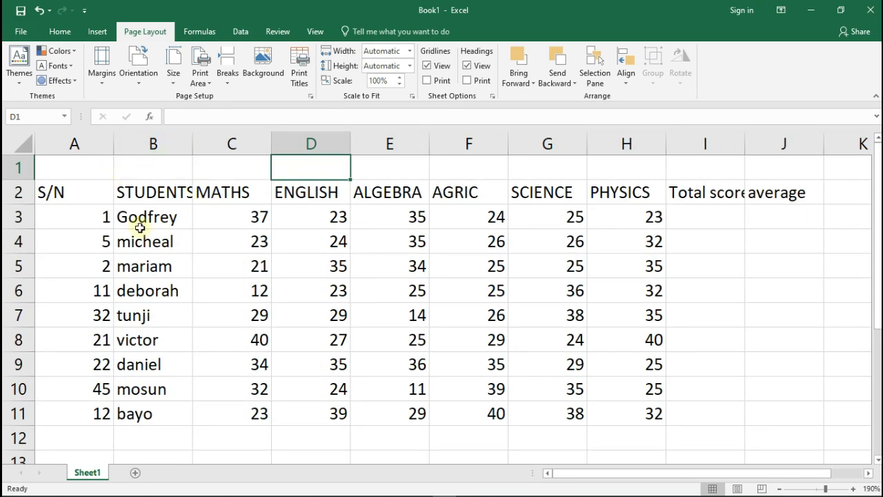
left_click(257, 220)
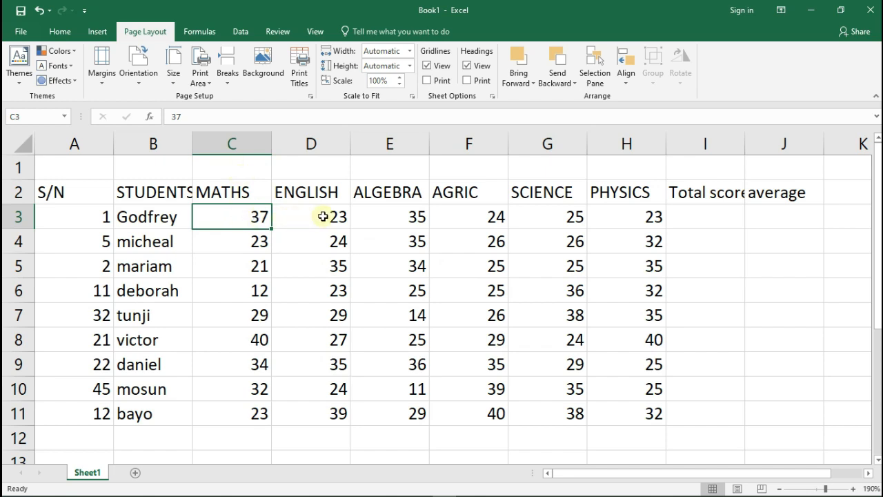
Total the first student's subject scores in the Total score cell I3 with the formula =SUM(C3:H3)
double_click(695, 217)
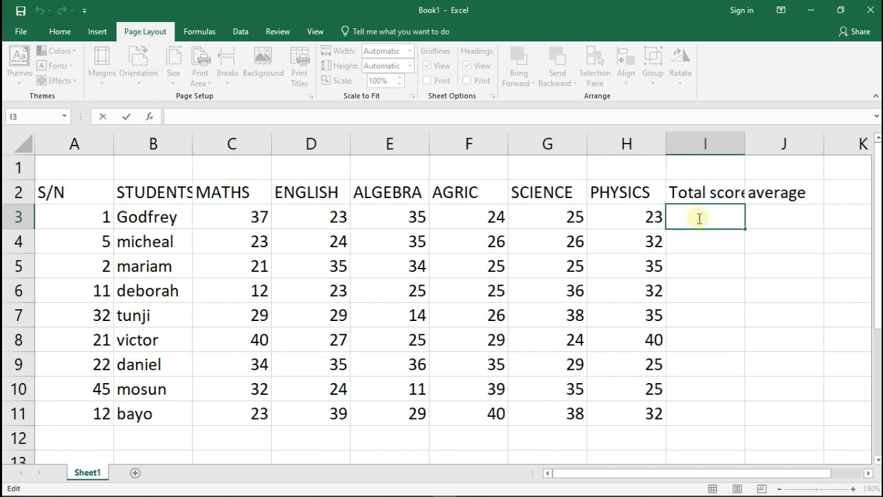
type("=c")
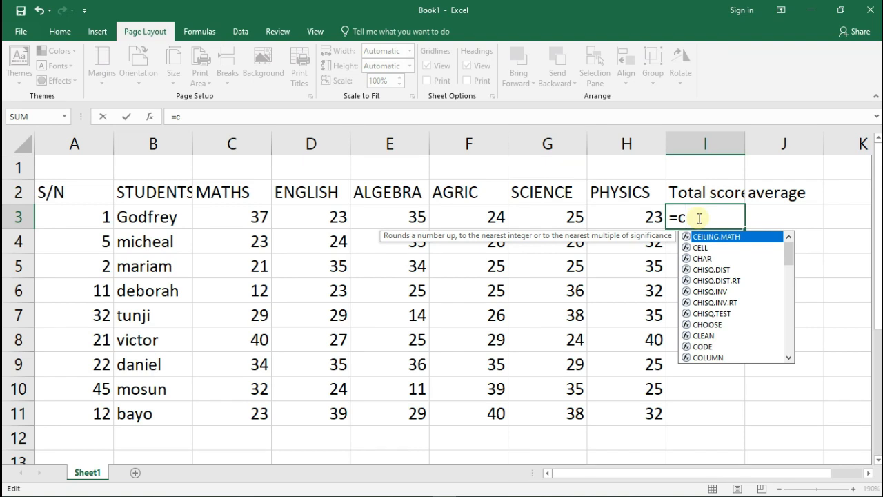
key("BackSpace")
type("sum")
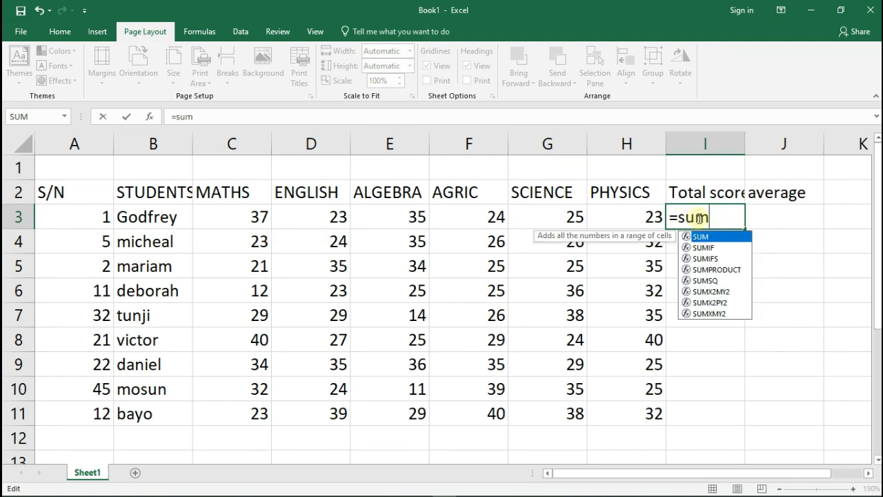
type(")_")
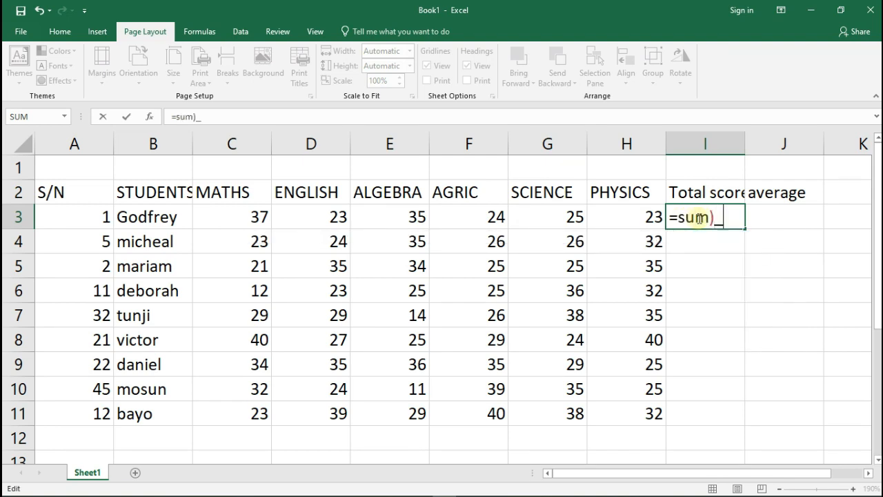
key("BackSpace")
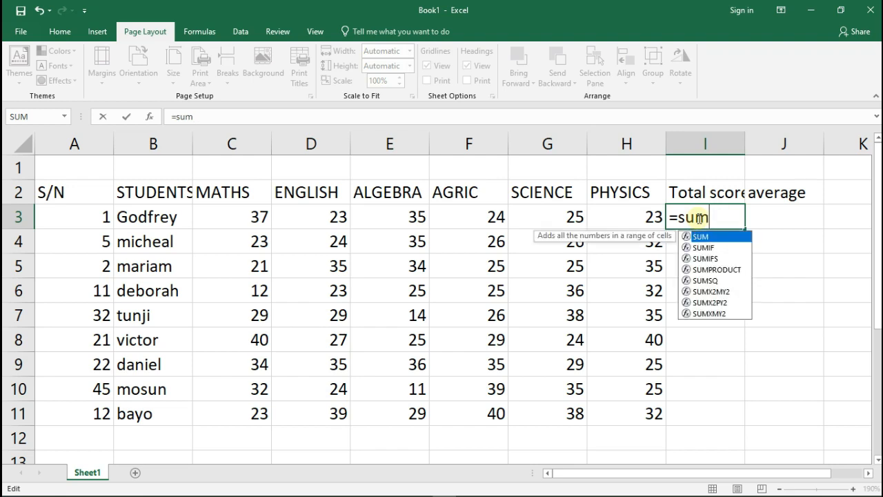
type("(")
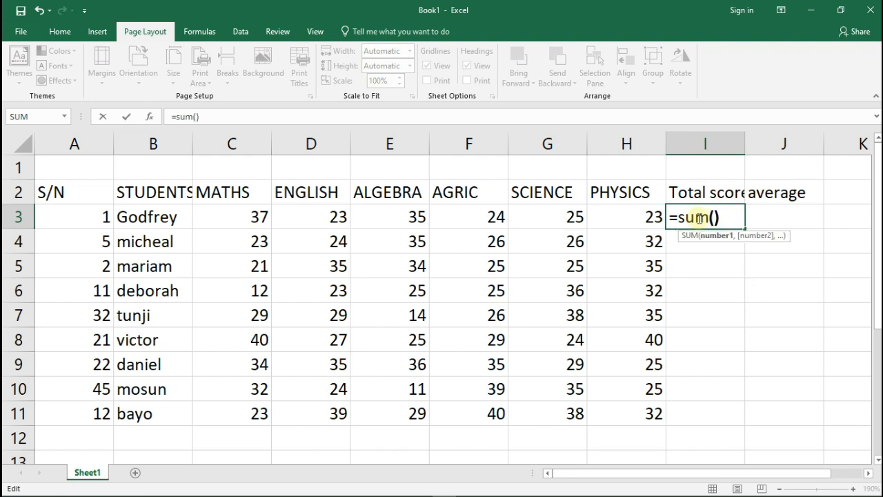
type(")")
key("Left")
type("c")
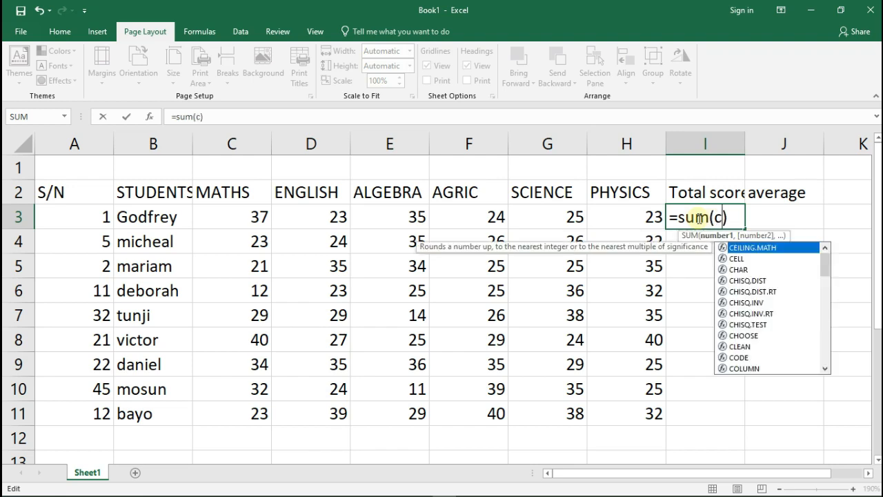
type("3")
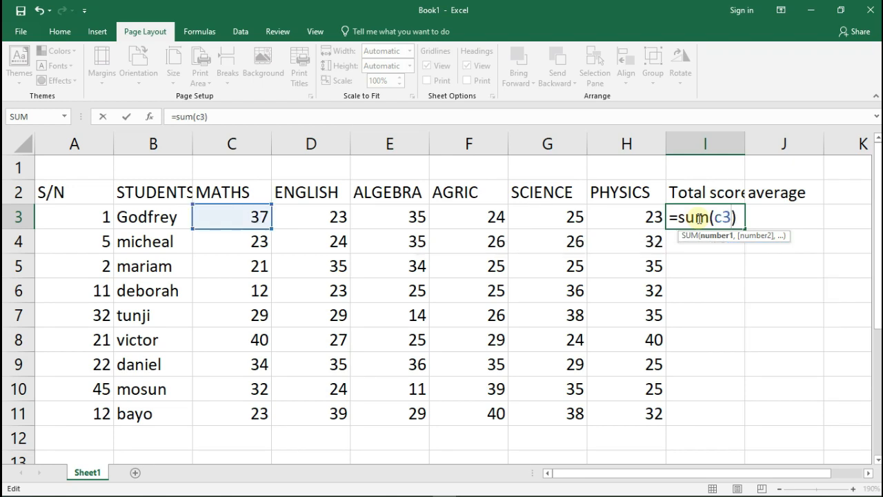
type(":")
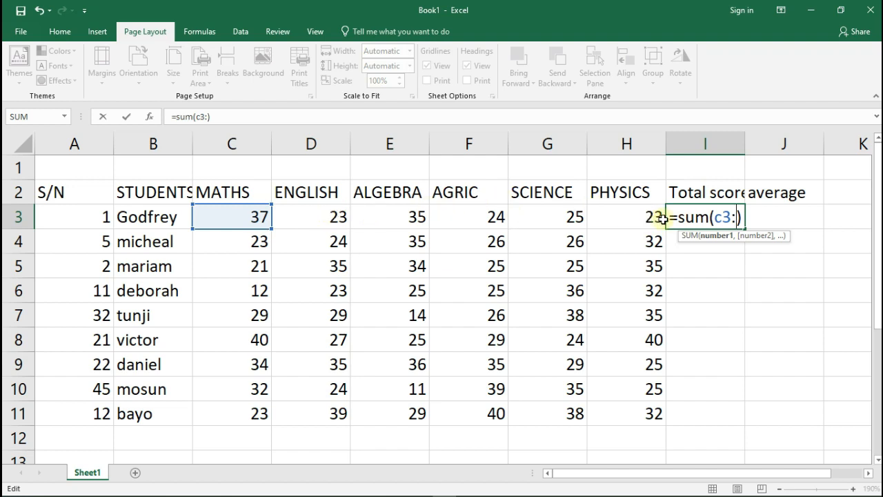
type("h3")
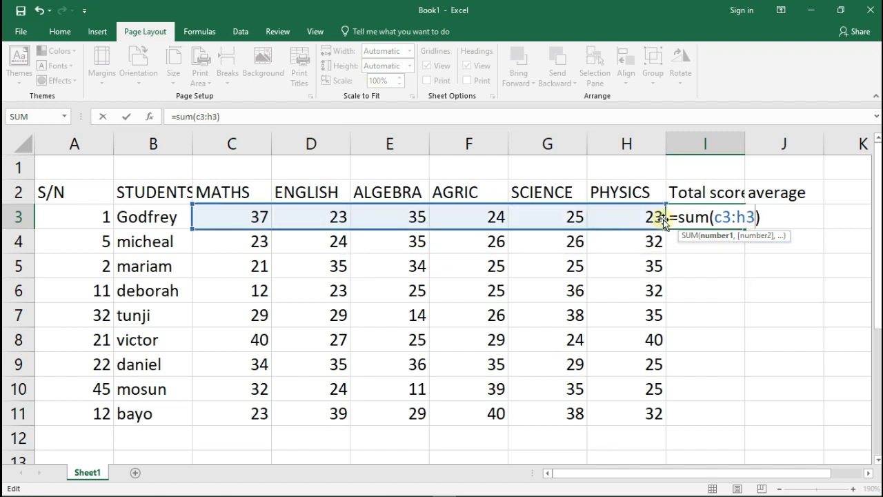
key("Return")
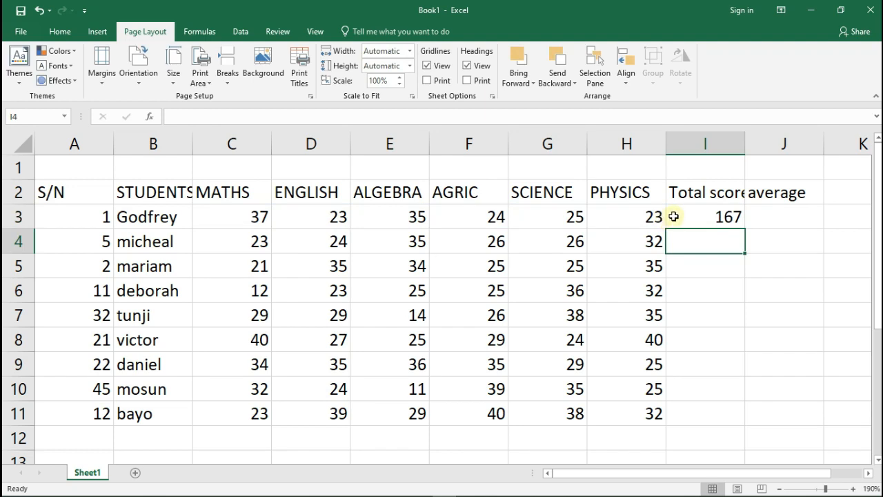
left_click(707, 218)
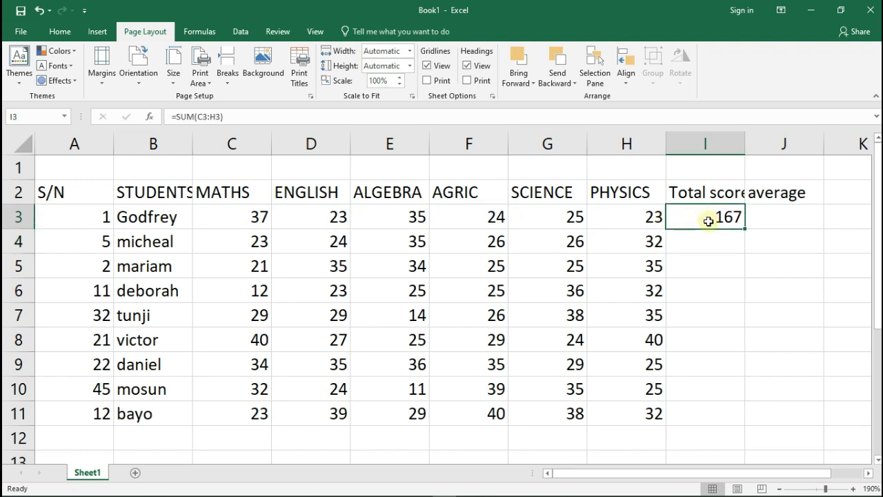
Total the second student's subject scores in the Total score cell I4 with the formula =SUM(C4:H4)
left_click(705, 248)
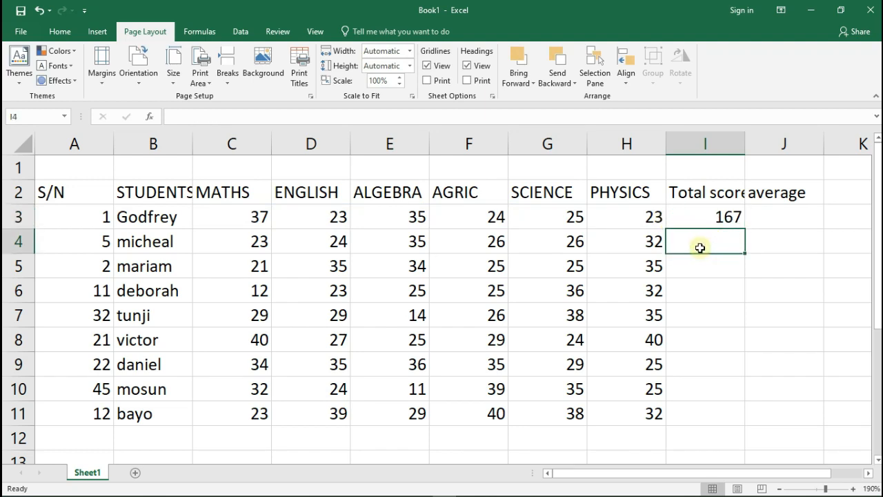
double_click(700, 248)
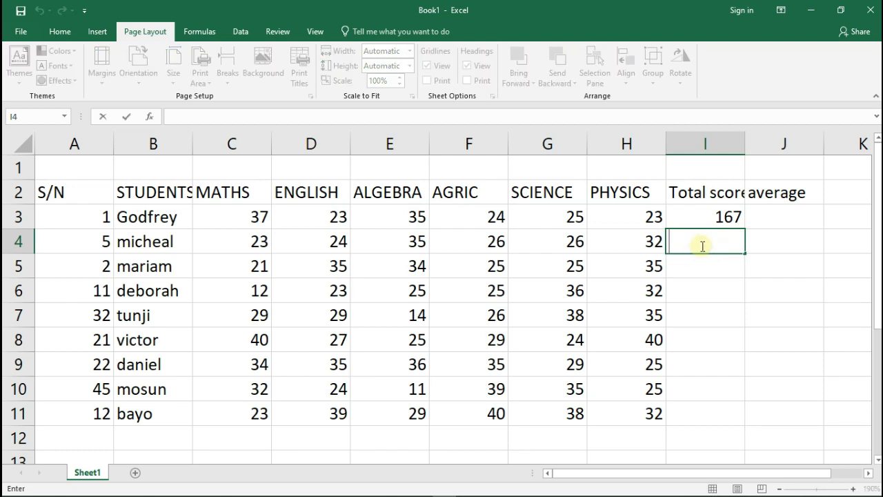
type("=sum")
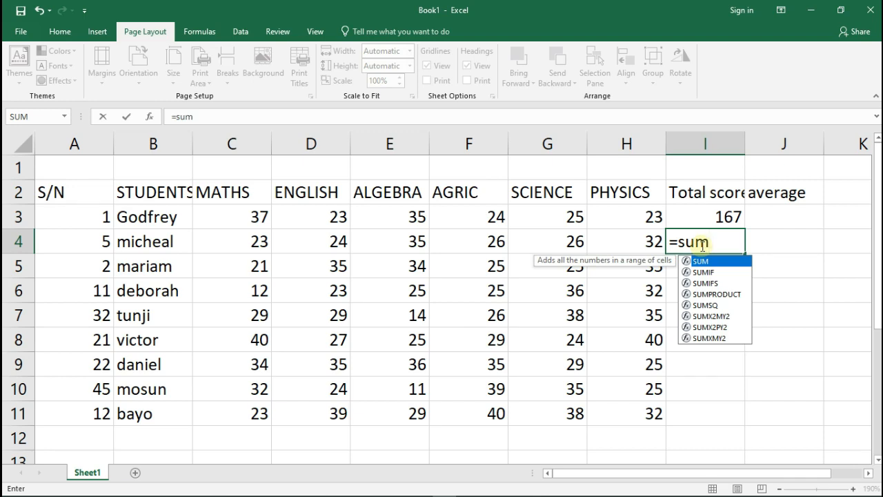
type("()")
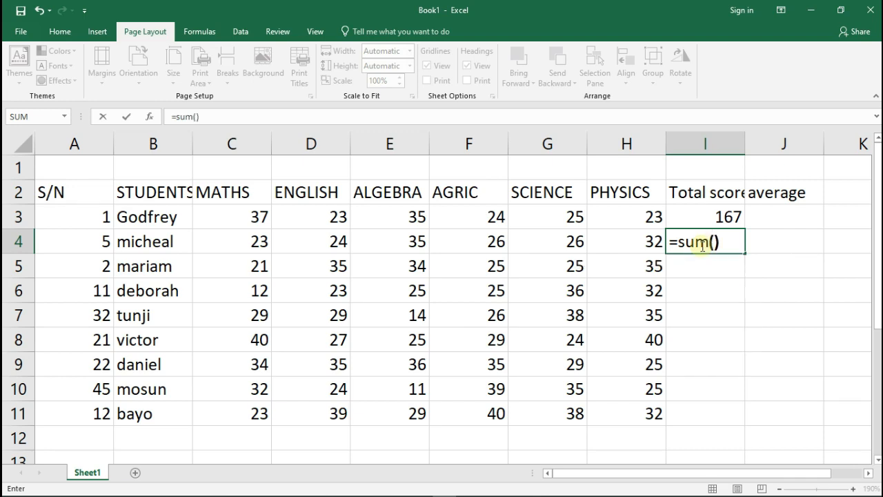
key("Return")
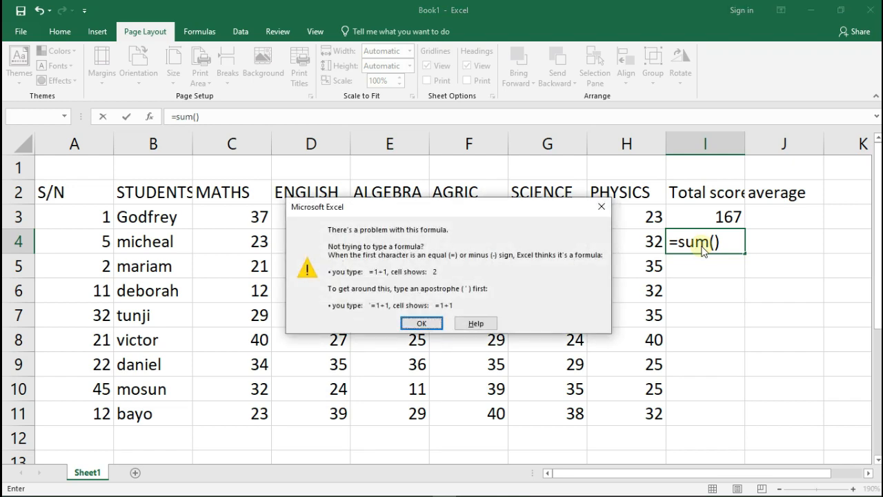
left_click(422, 325)
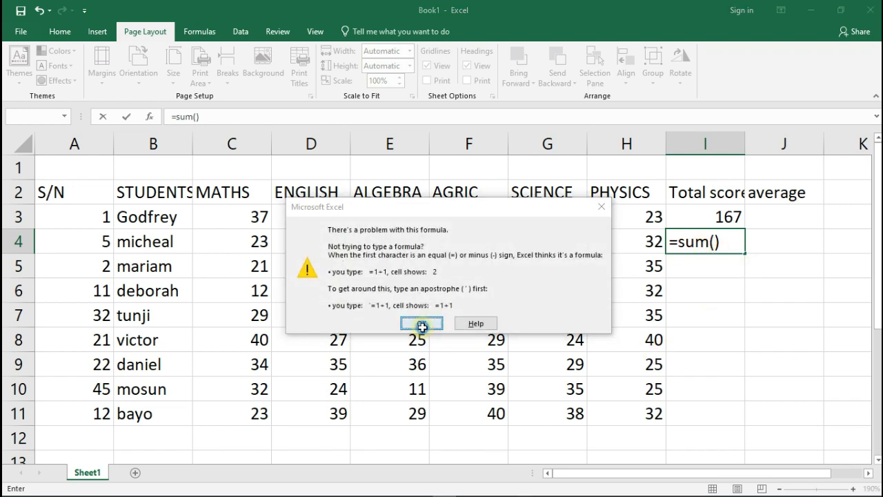
type("c")
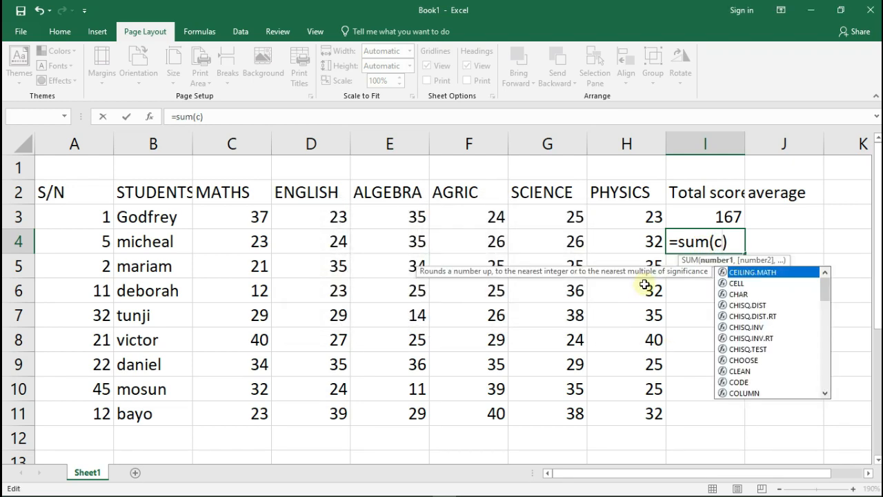
type("4\"")
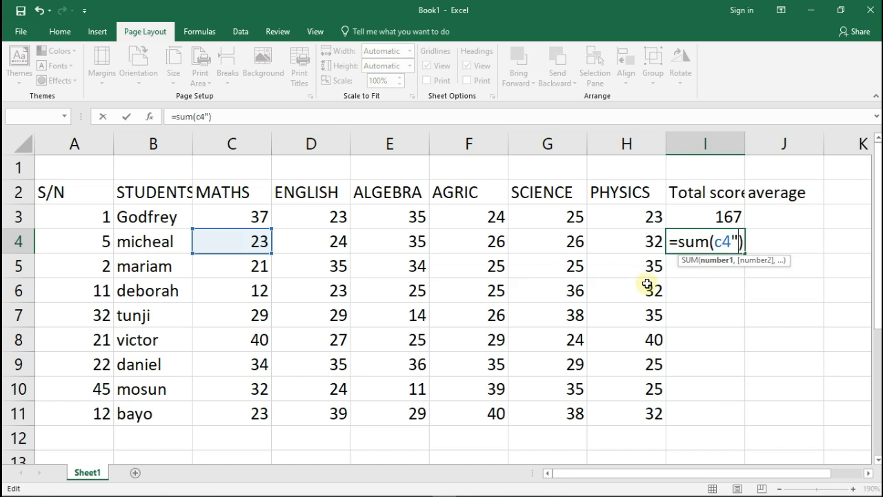
key("BackSpace")
type(":")
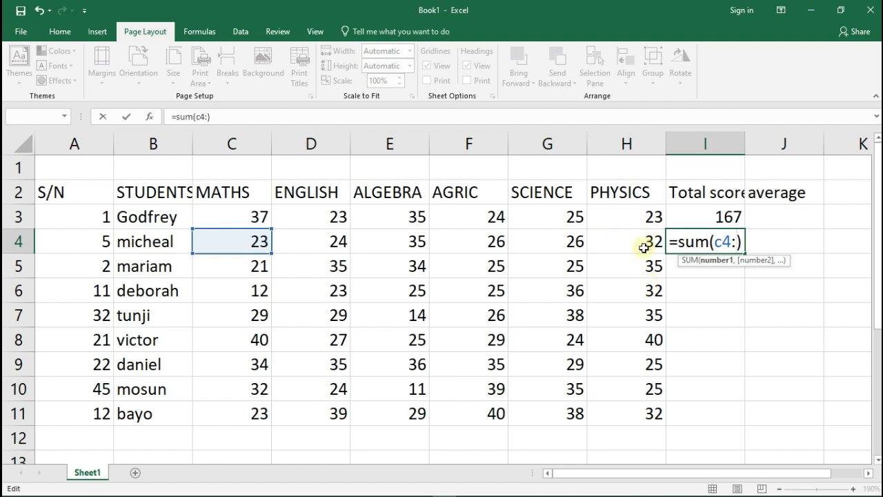
type("h4")
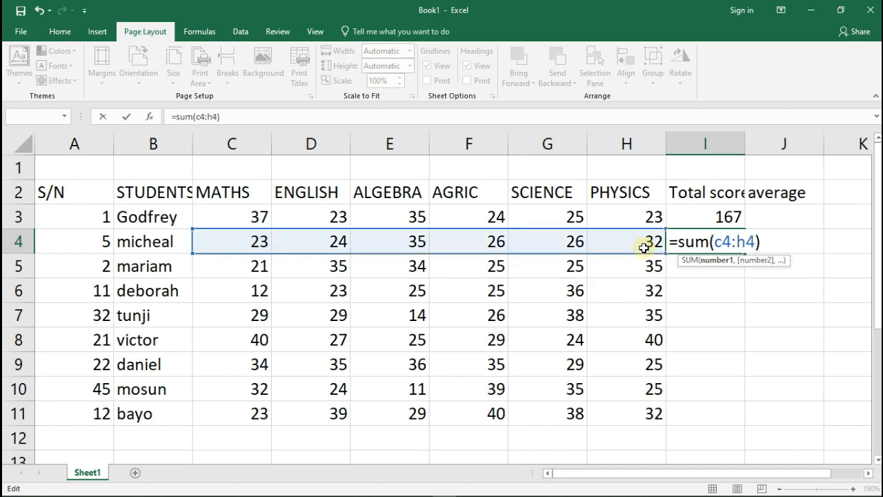
key("Return")
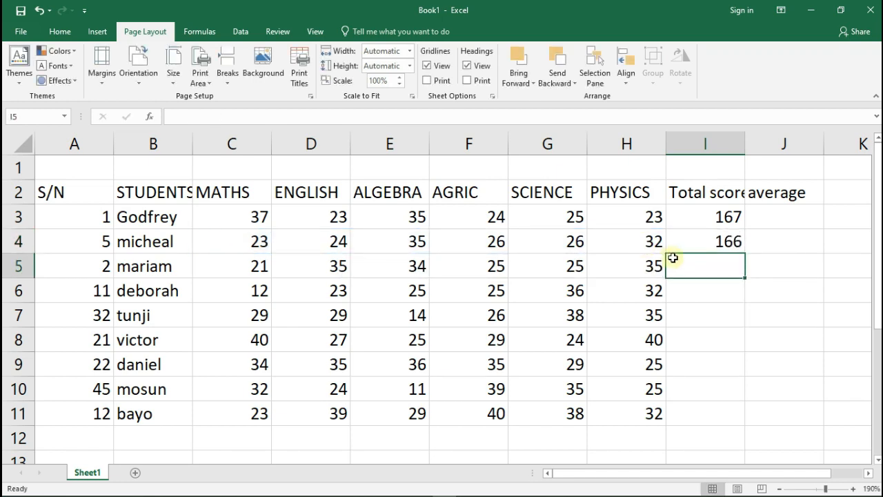
Fill the SUM formula from the first student's Total score cell I3 down through I11 for all students
left_click(712, 217)
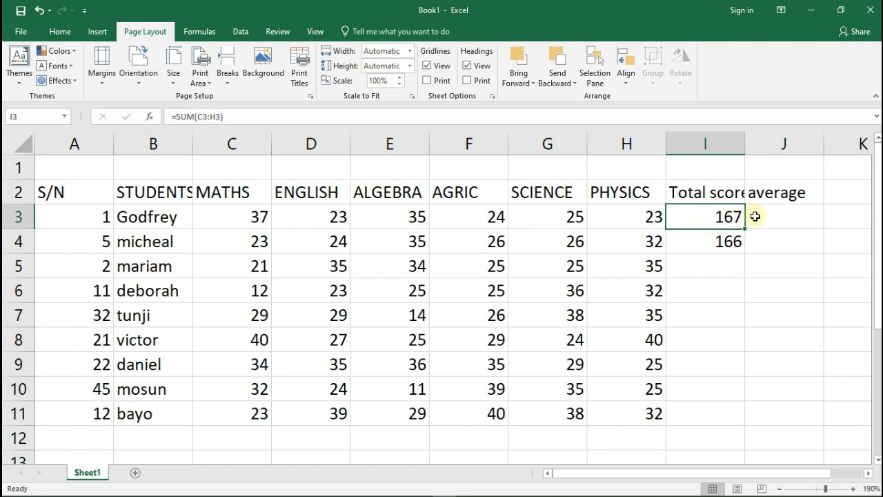
key("alt")
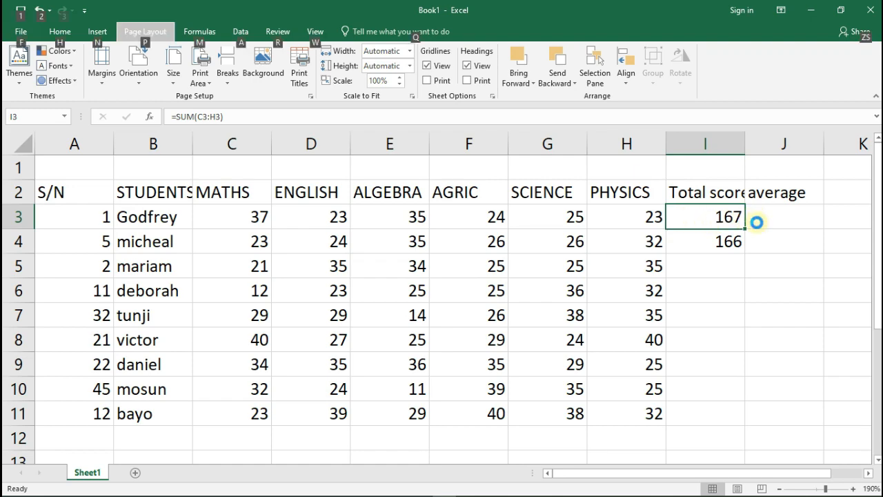
scroll(757, 221, "up", 2)
scroll(778, 221, "up", 5)
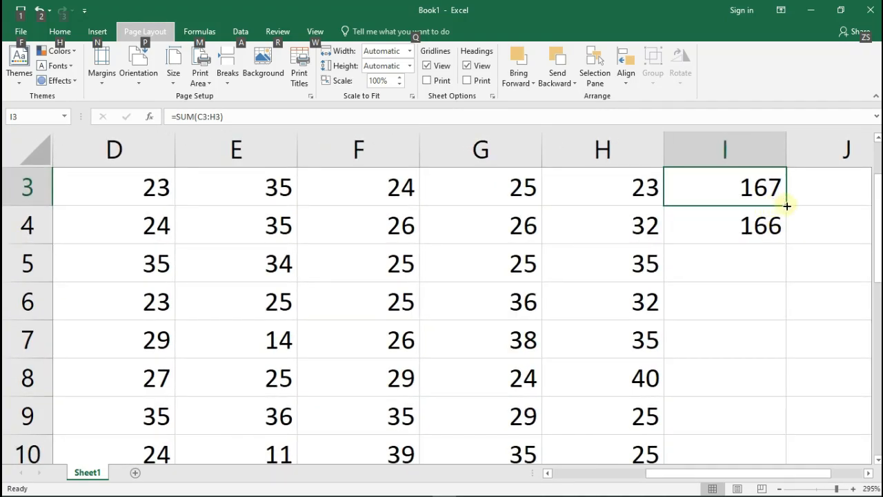
scroll(785, 204, "up", 1)
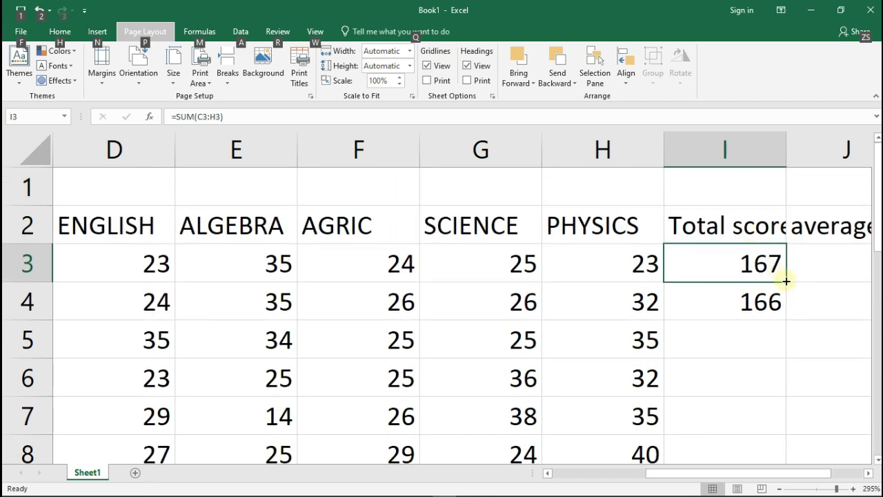
left_click_drag(786, 281, 780, 341)
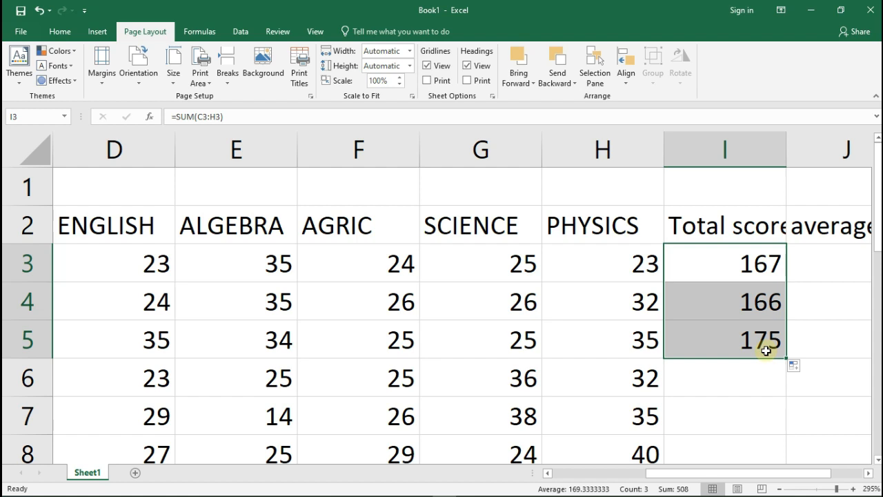
scroll(766, 352, "down", 1)
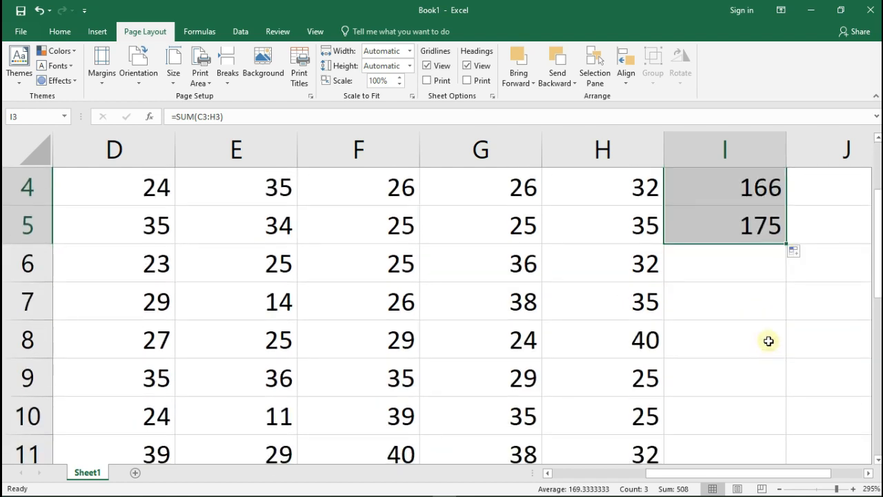
left_click_drag(787, 245, 781, 420)
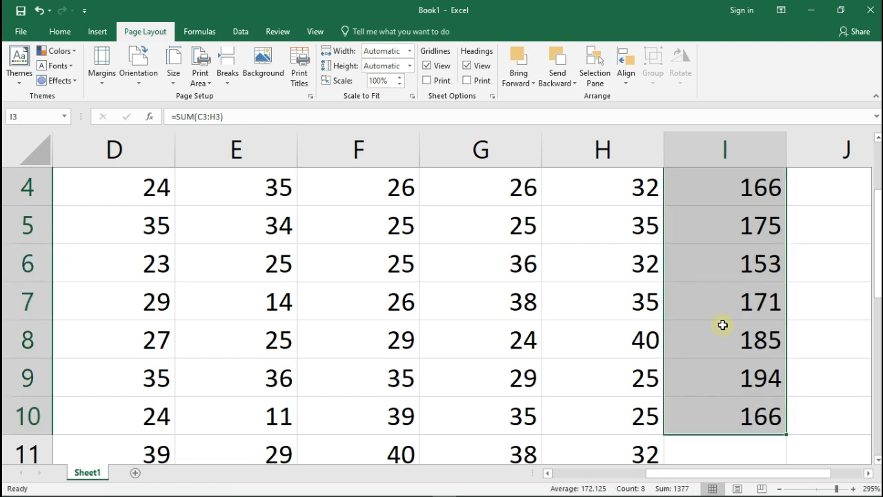
scroll(723, 326, "down", 2)
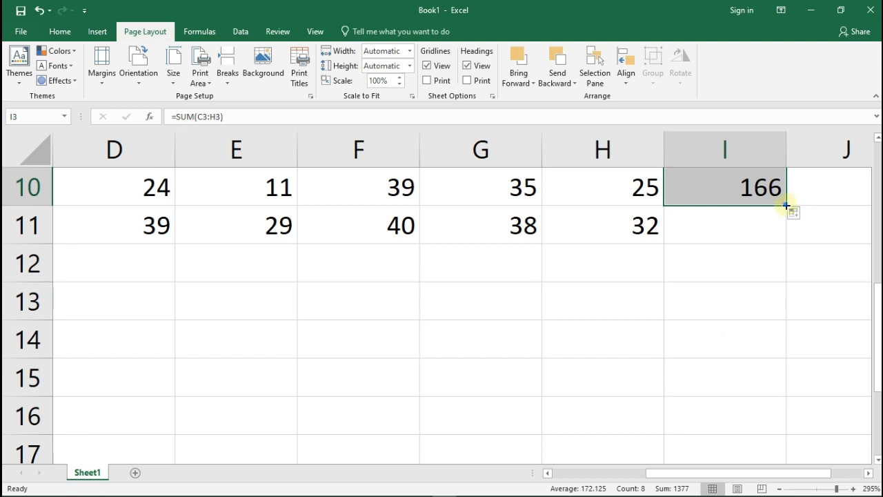
left_click_drag(787, 205, 781, 230)
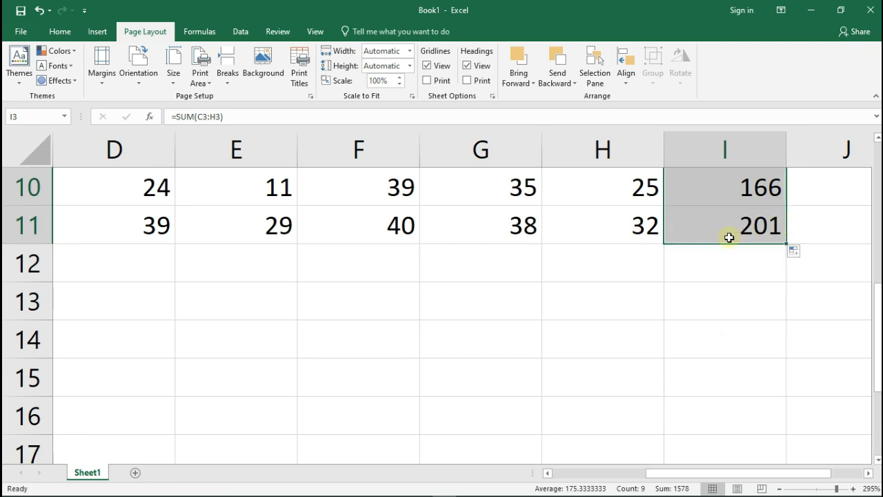
Review the Total score column for all students, I3 to I11, with the whole score table in view
scroll(702, 236, "up", 1)
scroll(704, 238, "down", 1)
key("alt")
scroll(704, 238, "down", 1)
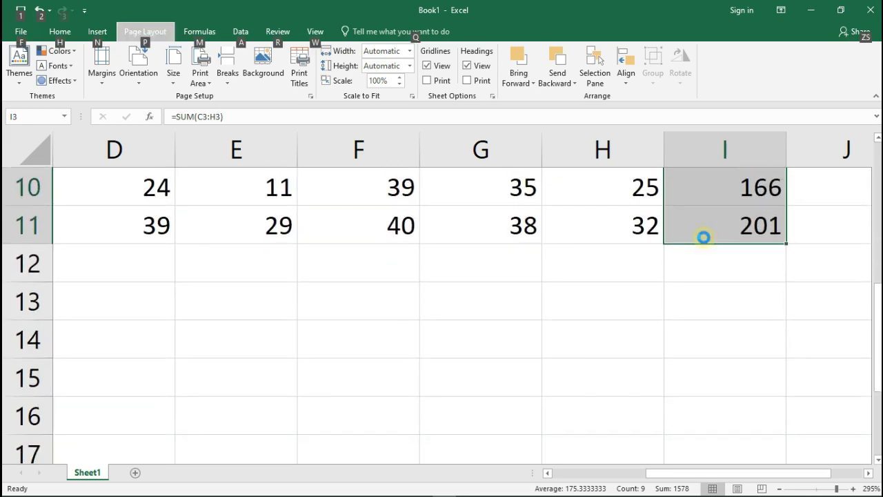
scroll(703, 234, "down", 3)
scroll(704, 237, "down", 5)
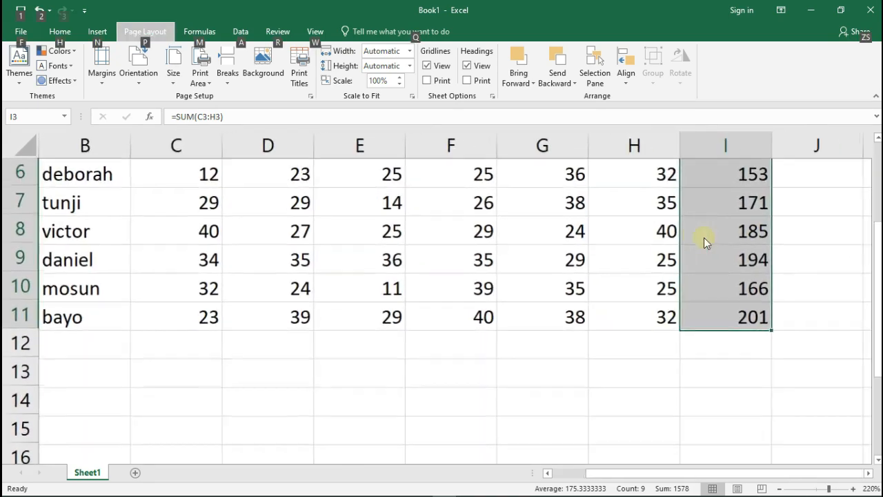
scroll(704, 237, "down", 1)
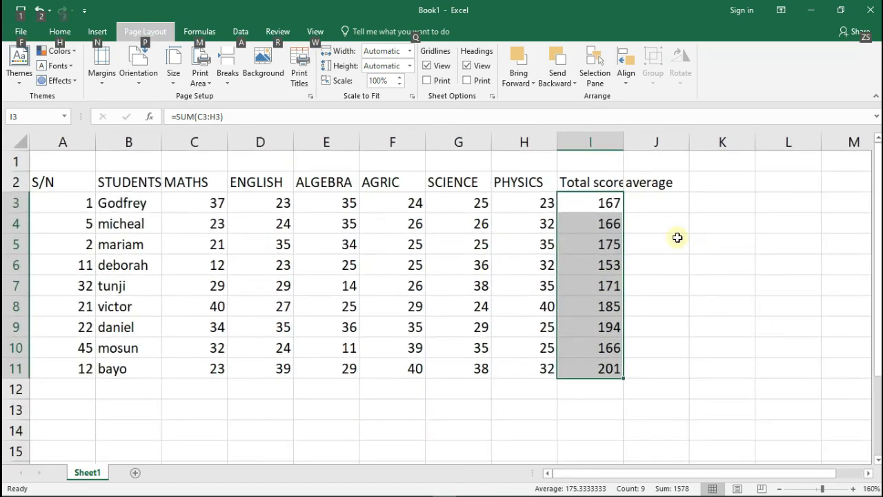
Calculate the first student's average in cell J3 by dividing the total score by six with the formula =I3/6
left_click(588, 203)
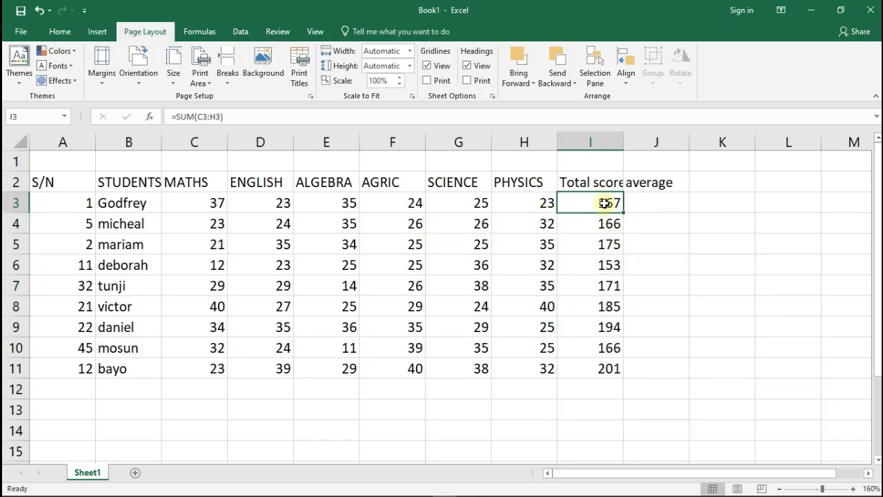
left_click(639, 202)
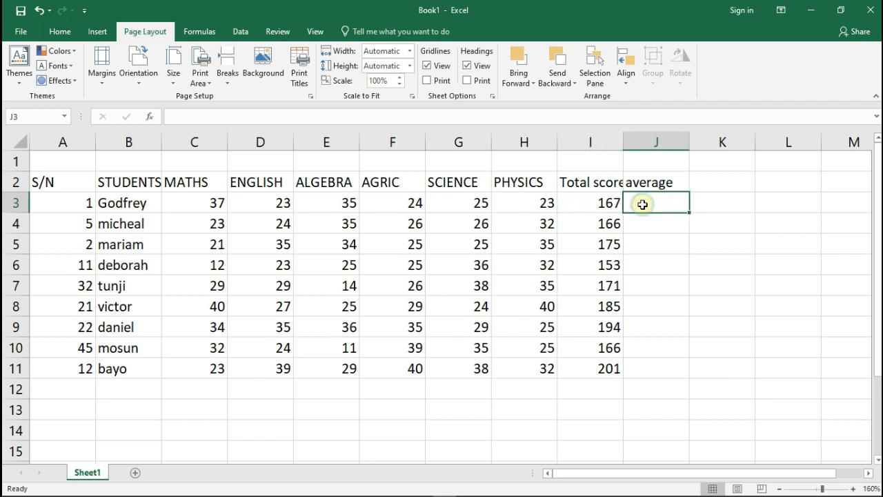
left_click(614, 201)
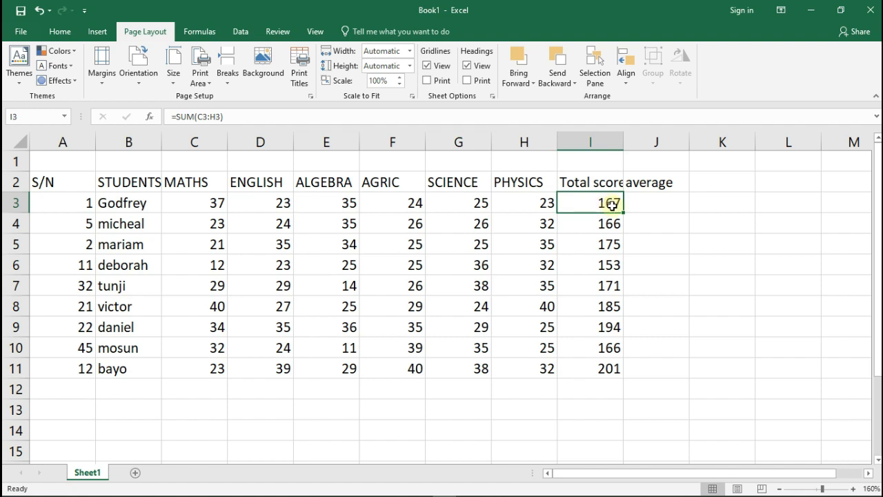
left_click(650, 203)
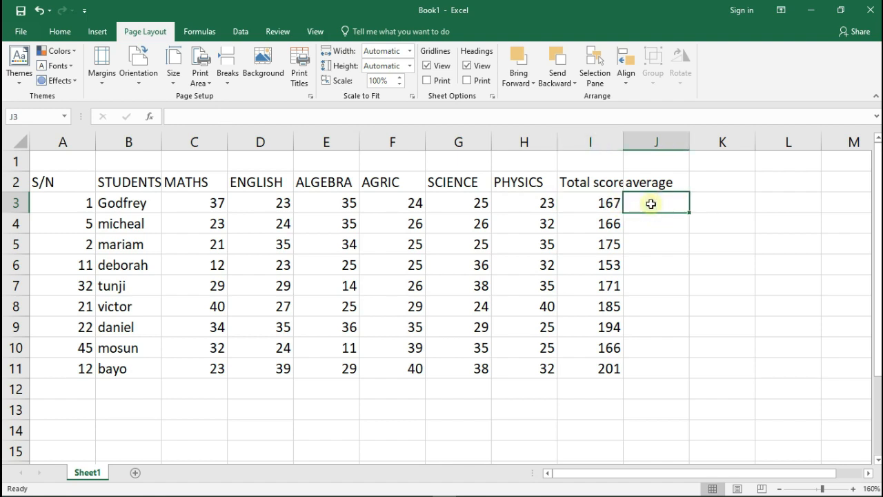
type("=")
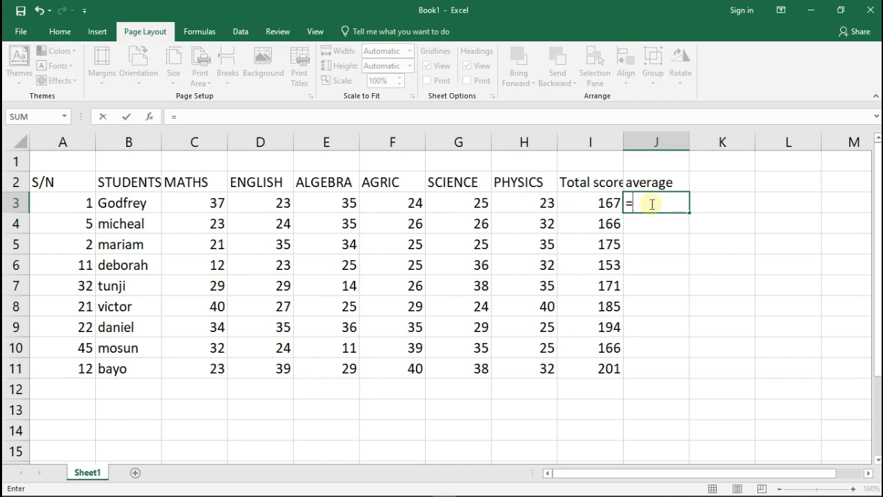
left_click(599, 206)
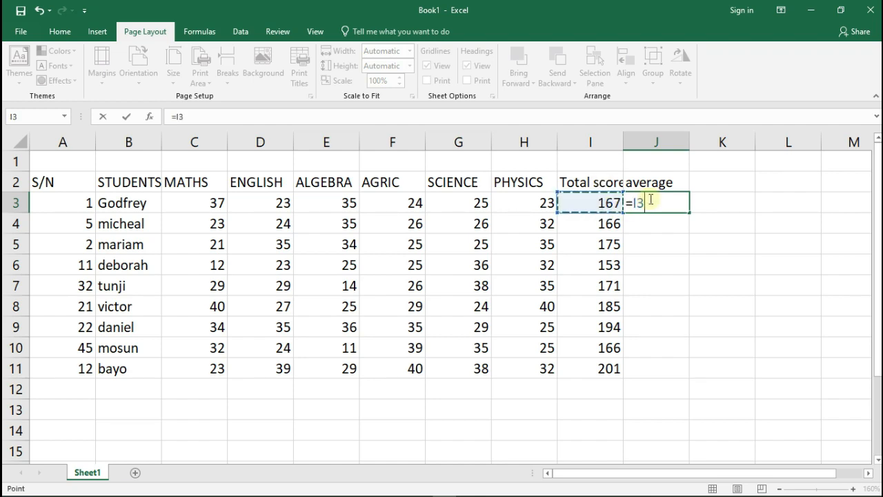
type("/6")
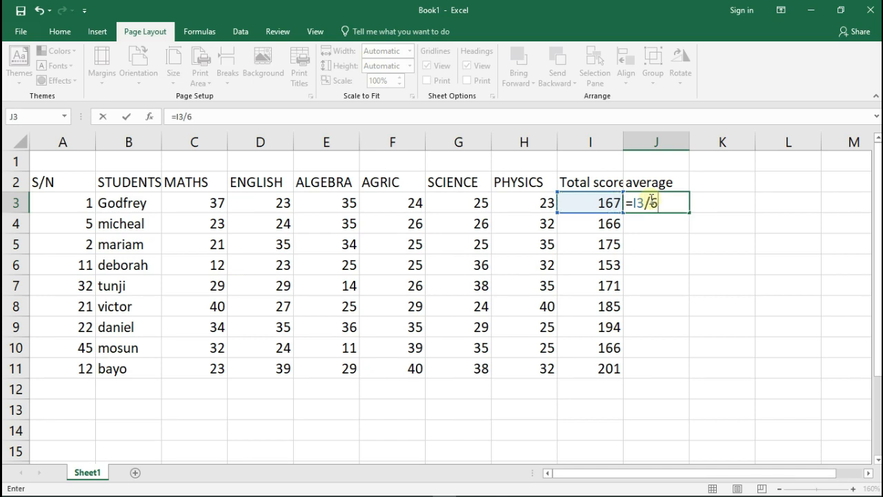
key("Return")
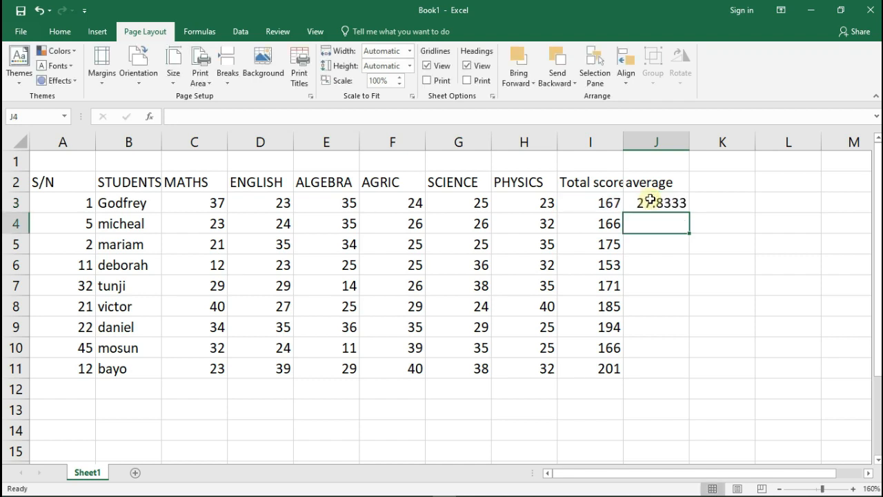
Fill the average formula from cell J3 down through J11 for all students
left_click(653, 201)
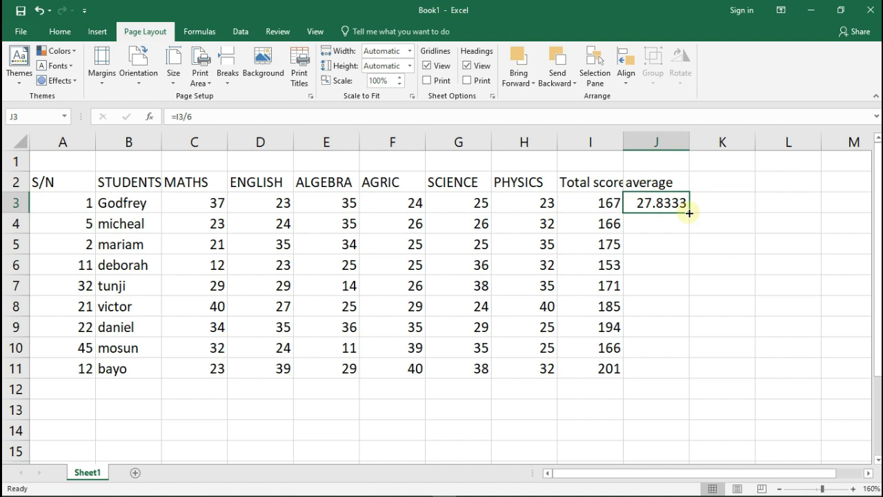
left_click_drag(688, 214, 688, 373)
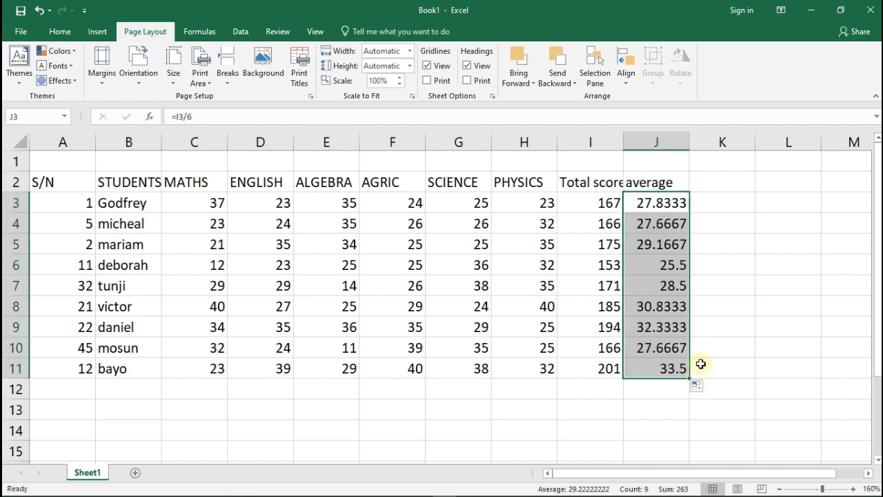